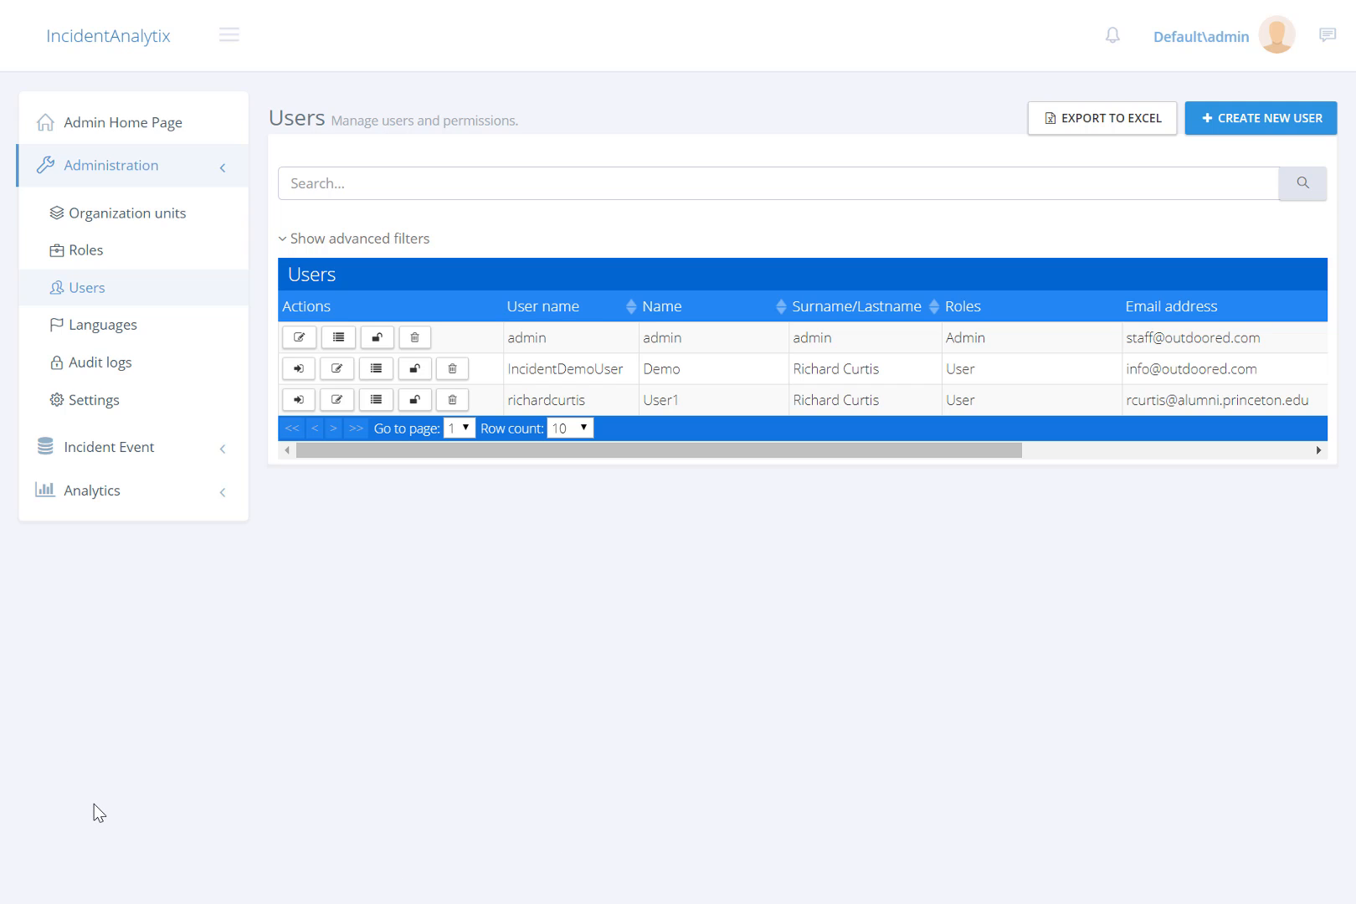
Step: Go to the Roles page, open the User role's permissions for editing and collapse the Administration branch
{"action": "left_click", "coordinate": [91, 255]}
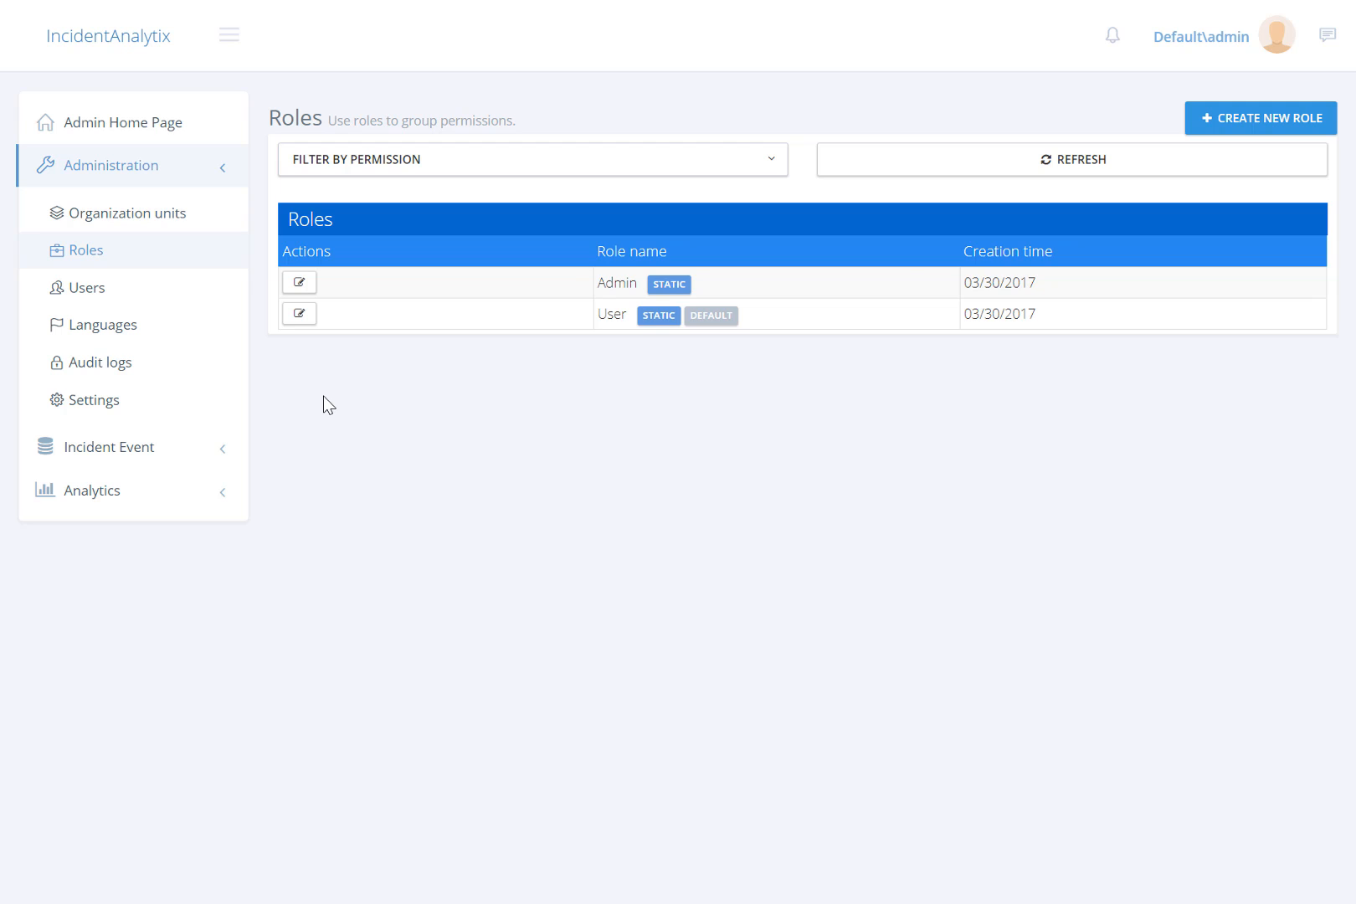
{"action": "left_click", "coordinate": [298, 316]}
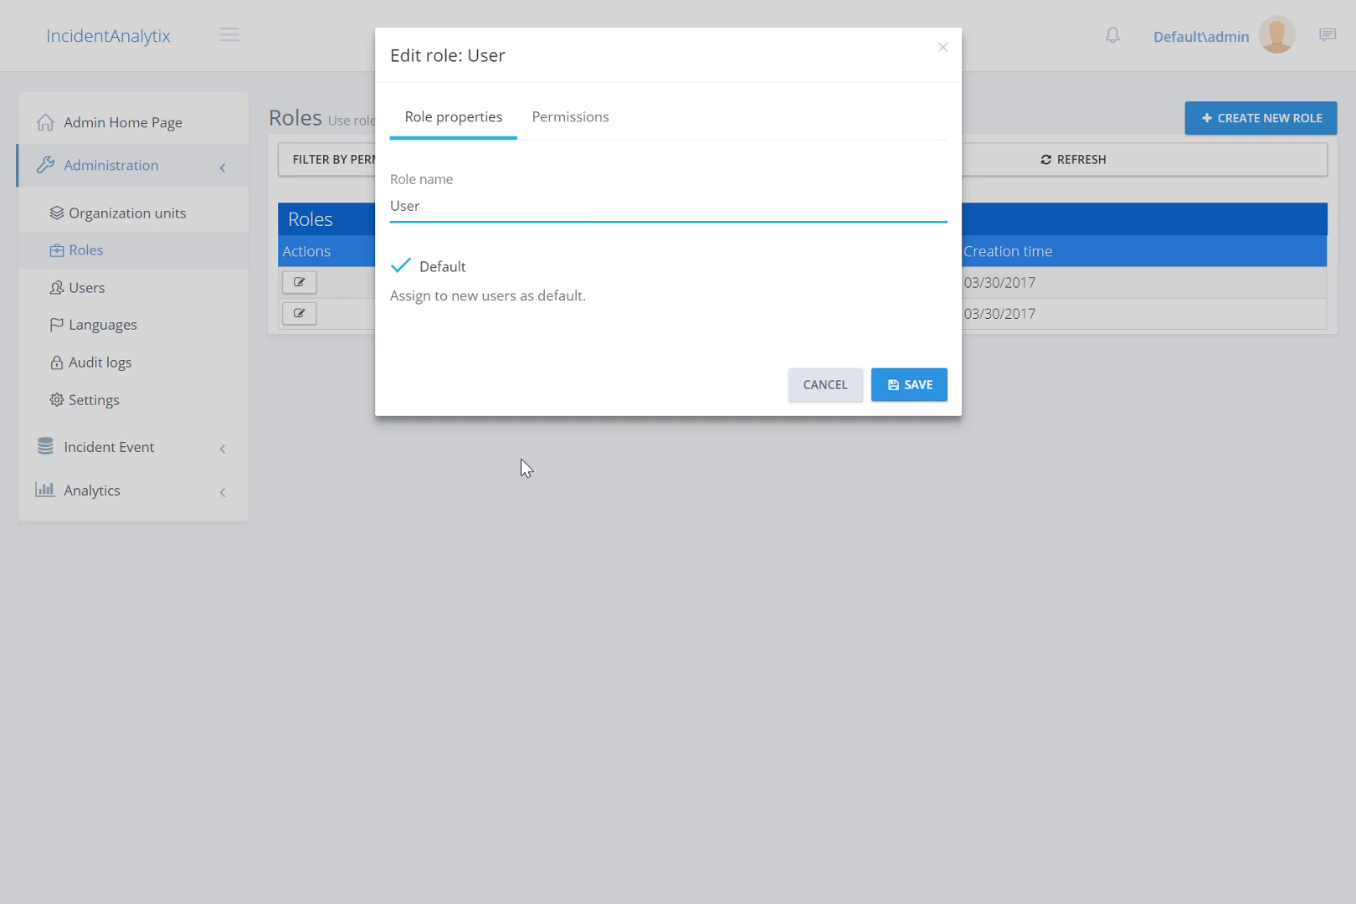
{"action": "left_click", "coordinate": [576, 127]}
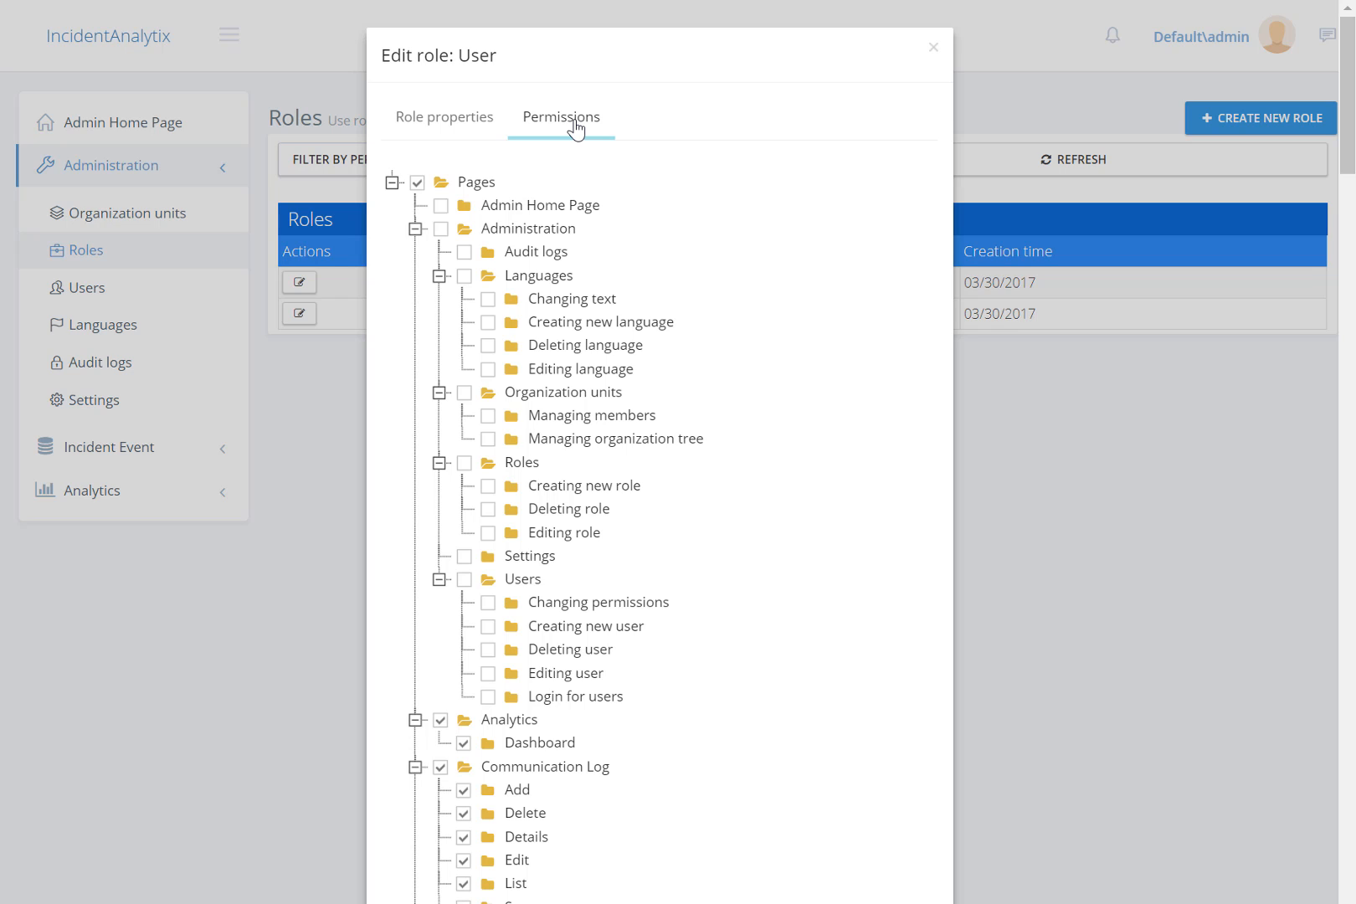
{"action": "left_click", "coordinate": [392, 183]}
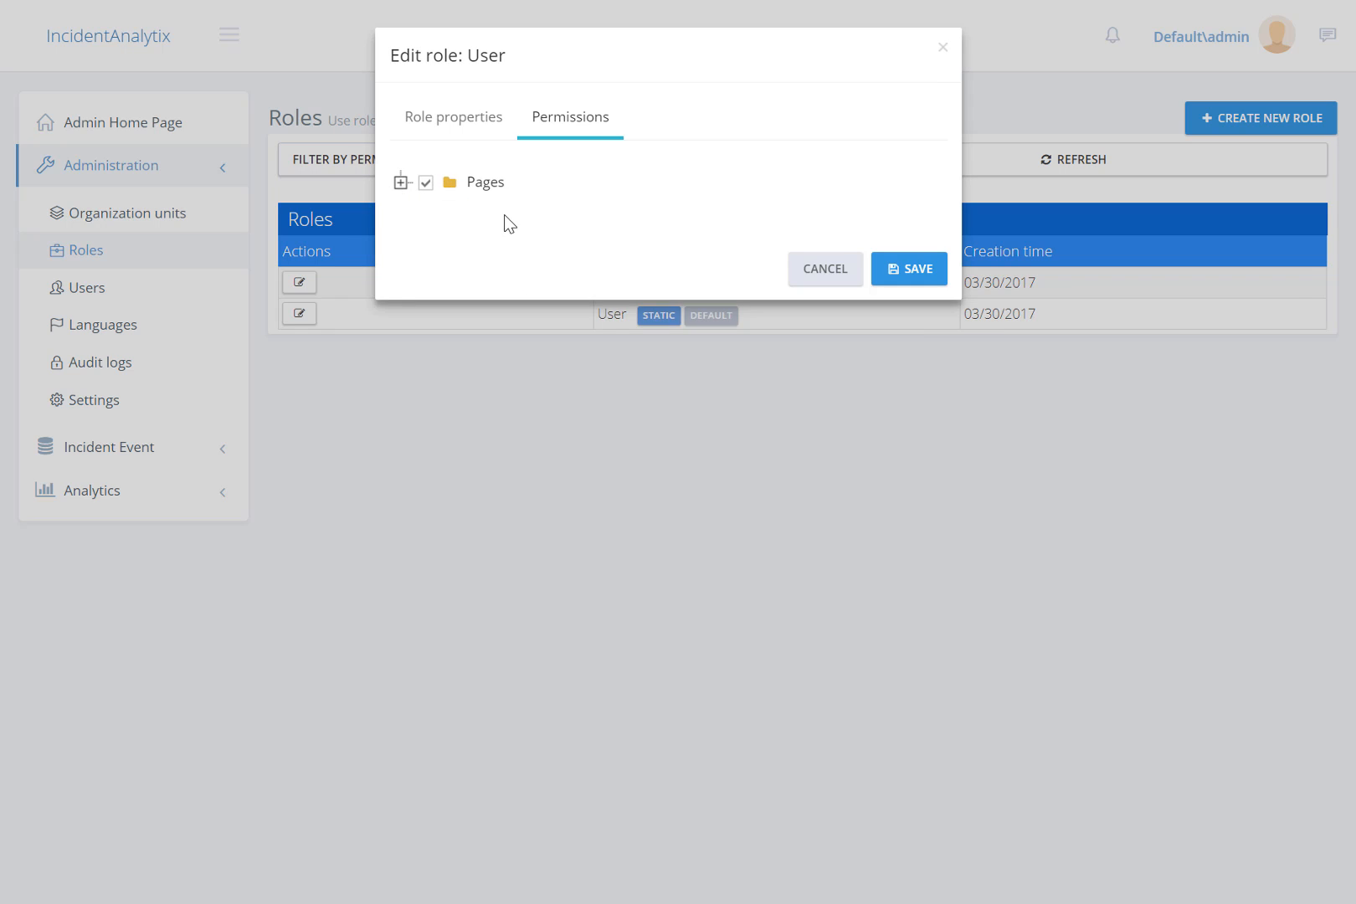
{"action": "left_click", "coordinate": [401, 183]}
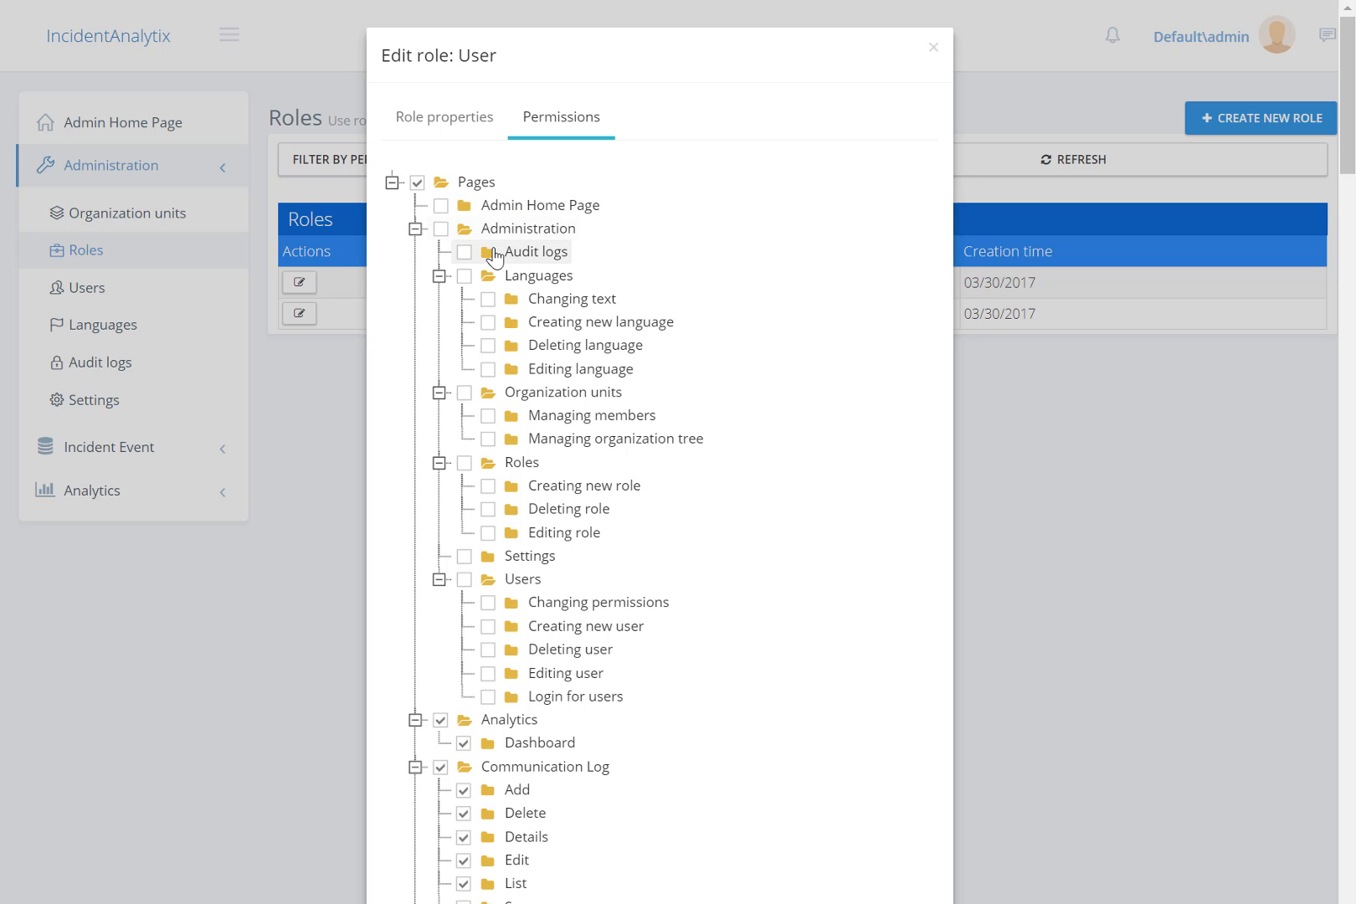
{"action": "left_click", "coordinate": [416, 229]}
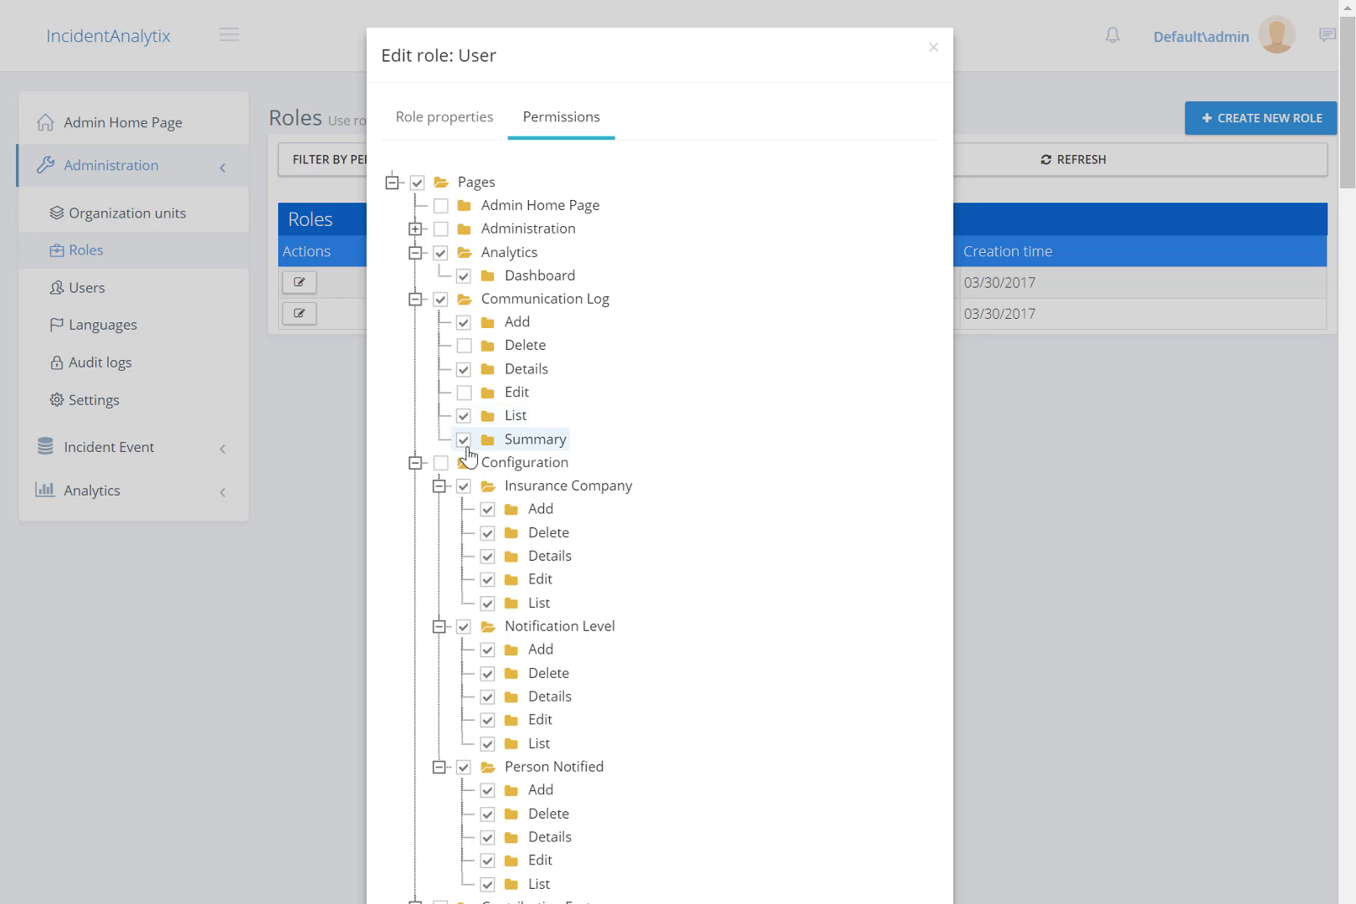
Step: Clear the Summary permission under Communication Log, and grant Delete, Edit and Summary again
{"action": "left_click", "coordinate": [555, 437]}
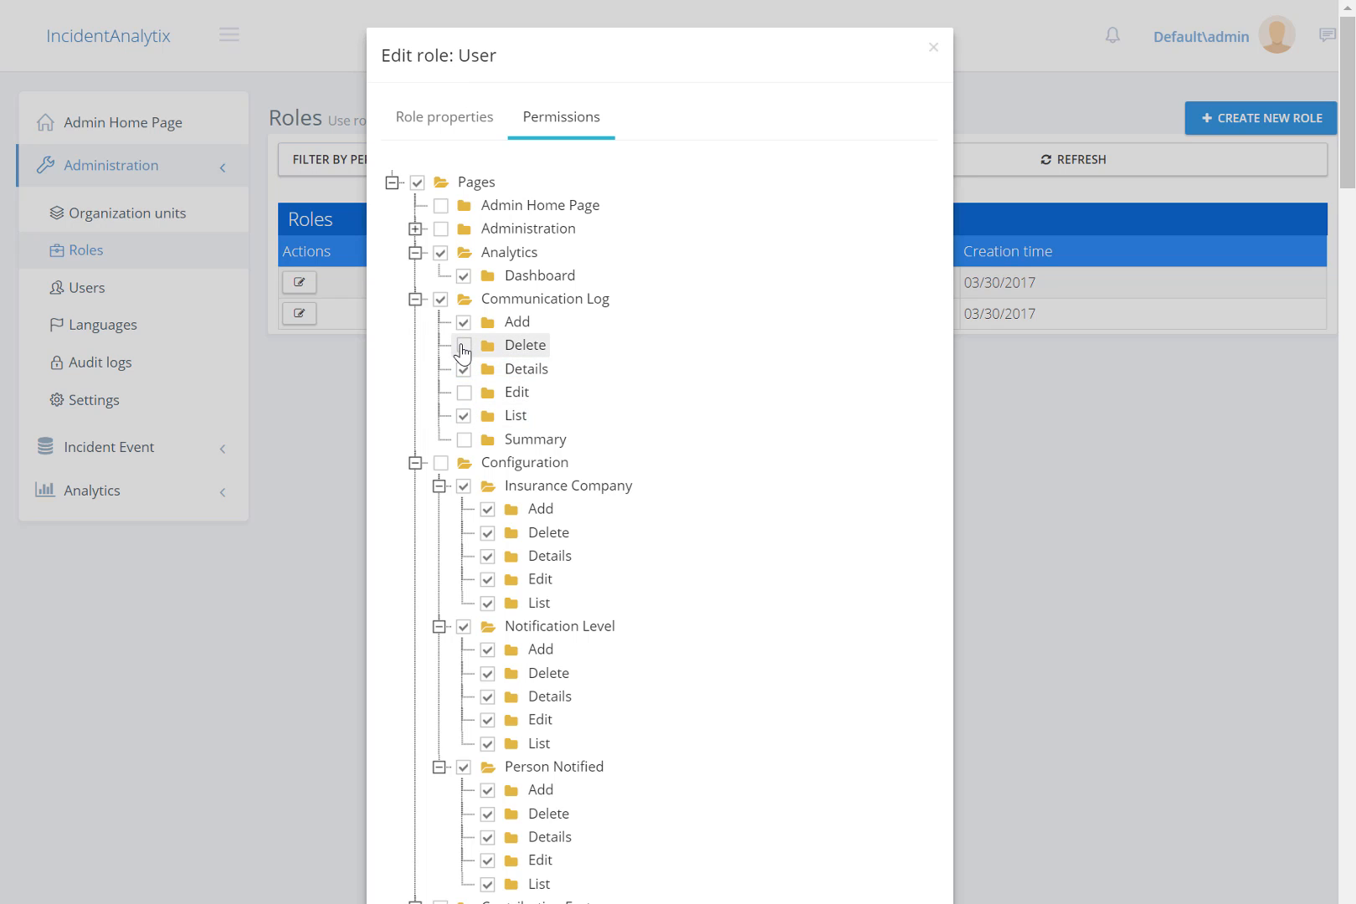
{"action": "left_click", "coordinate": [464, 345]}
{"action": "left_click", "coordinate": [464, 393]}
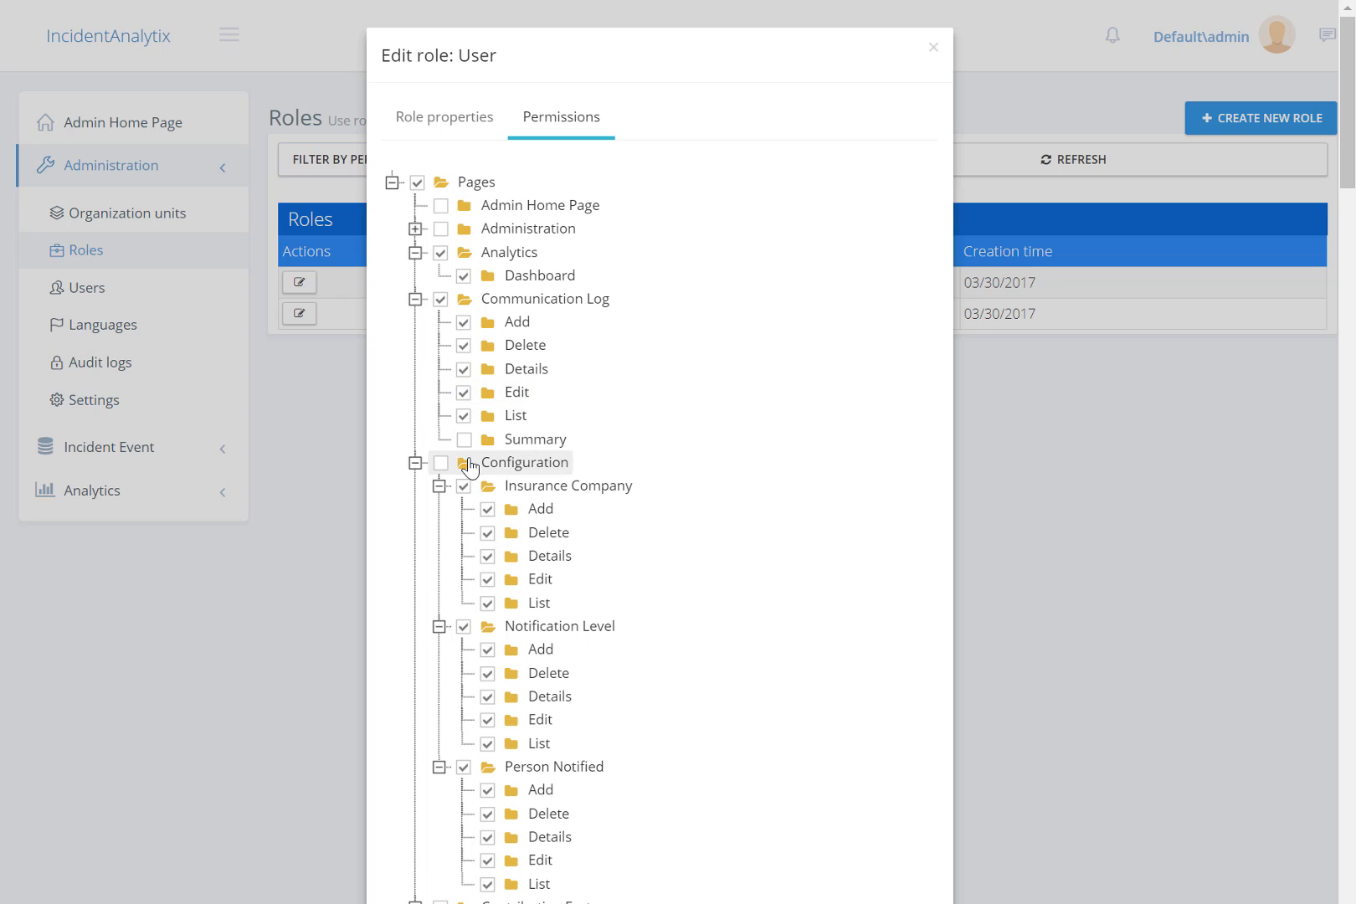
{"action": "left_click", "coordinate": [465, 441]}
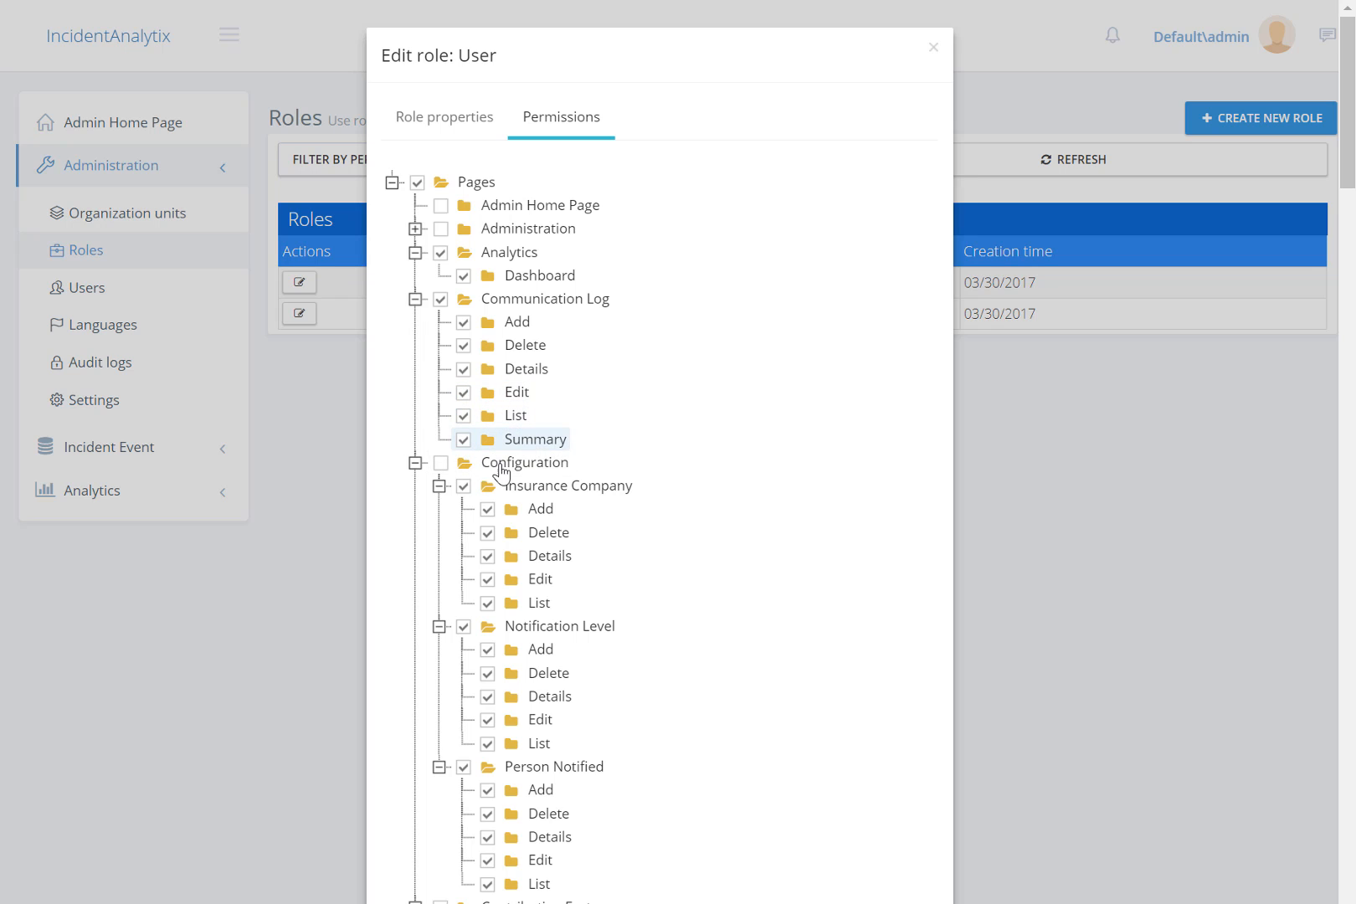
Step: Grant the Configuration permission and collapse the Configuration and Media branches
{"action": "left_click", "coordinate": [440, 465]}
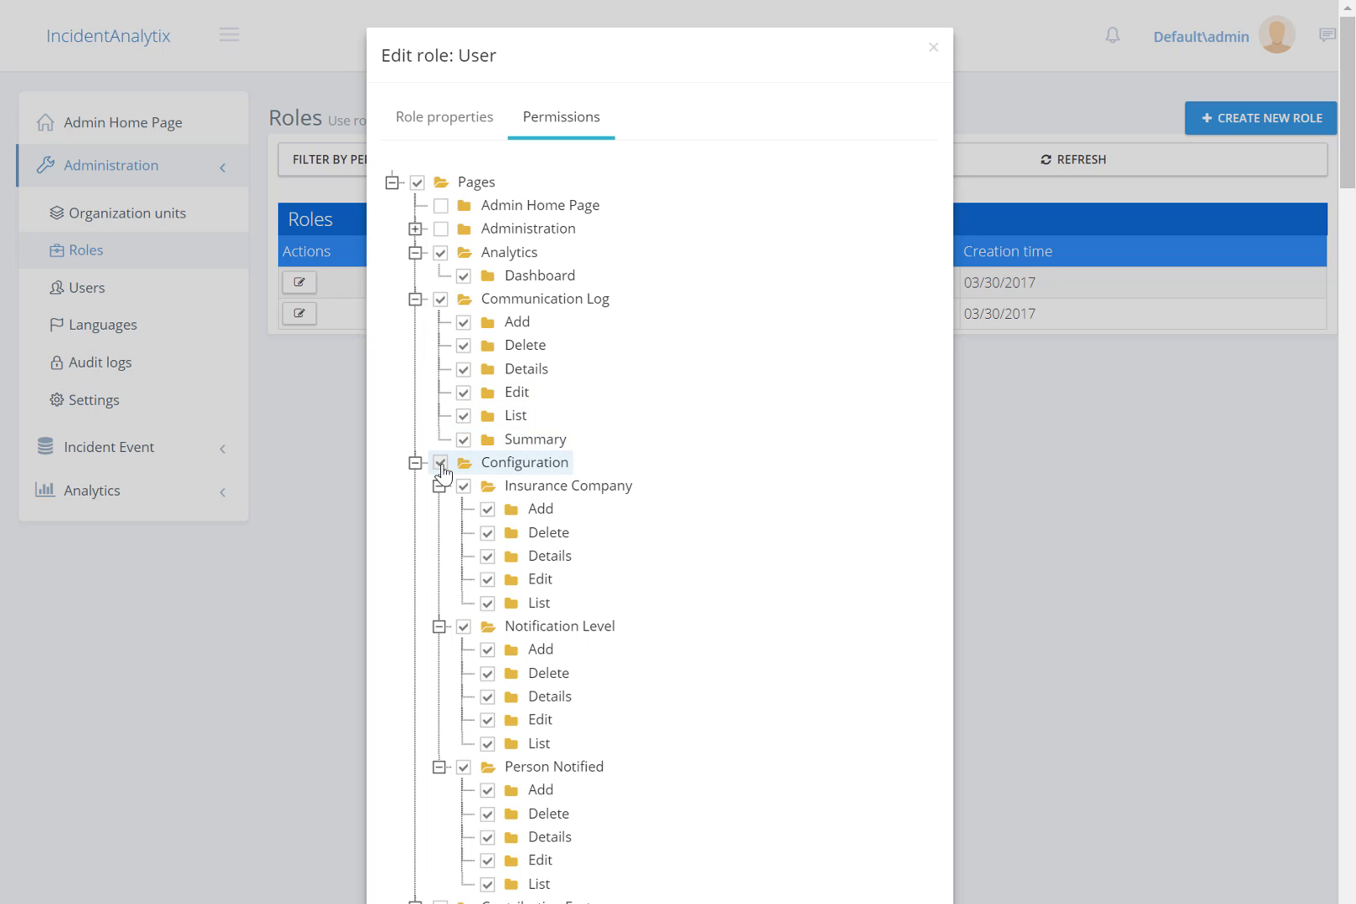
{"action": "left_click", "coordinate": [414, 463]}
{"action": "scroll", "coordinate": [626, 604], "scroll_direction": "down", "scroll_amount": 2}
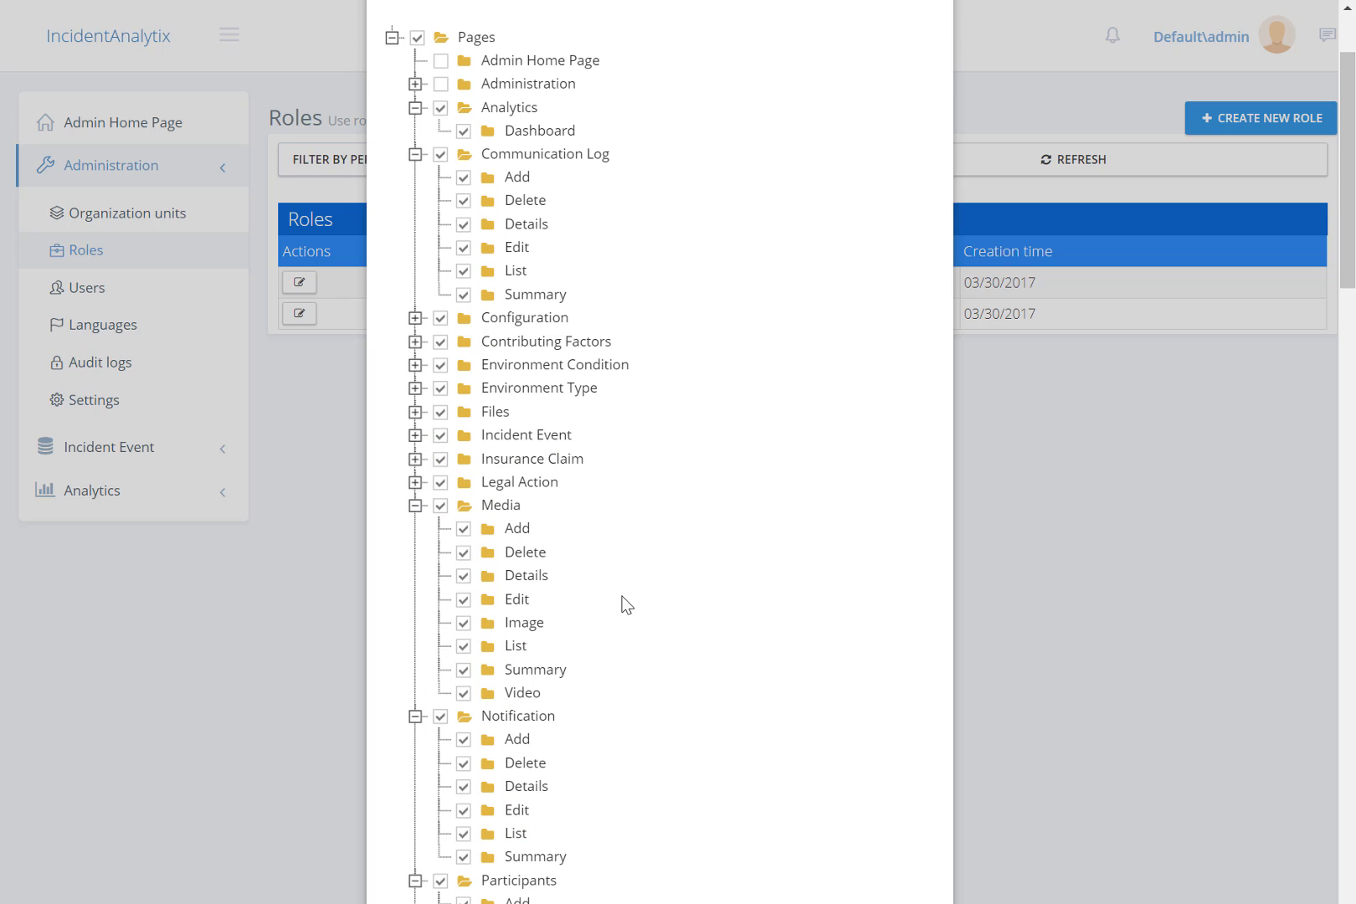
{"action": "left_click", "coordinate": [416, 508]}
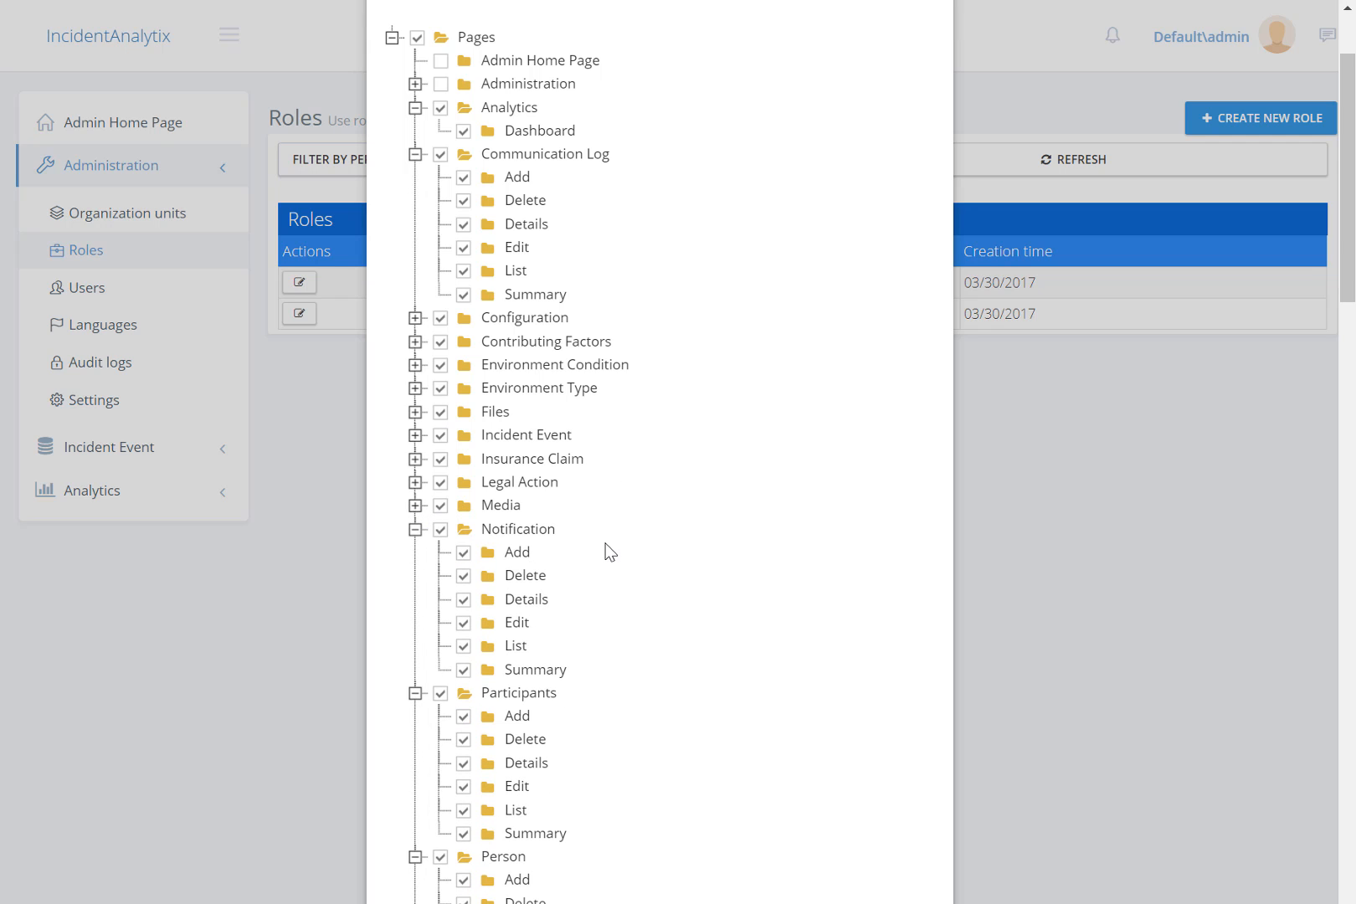
Step: Remove all Notification permissions from the User role, collapse that branch and close the role editor without saving
{"action": "left_click", "coordinate": [440, 530]}
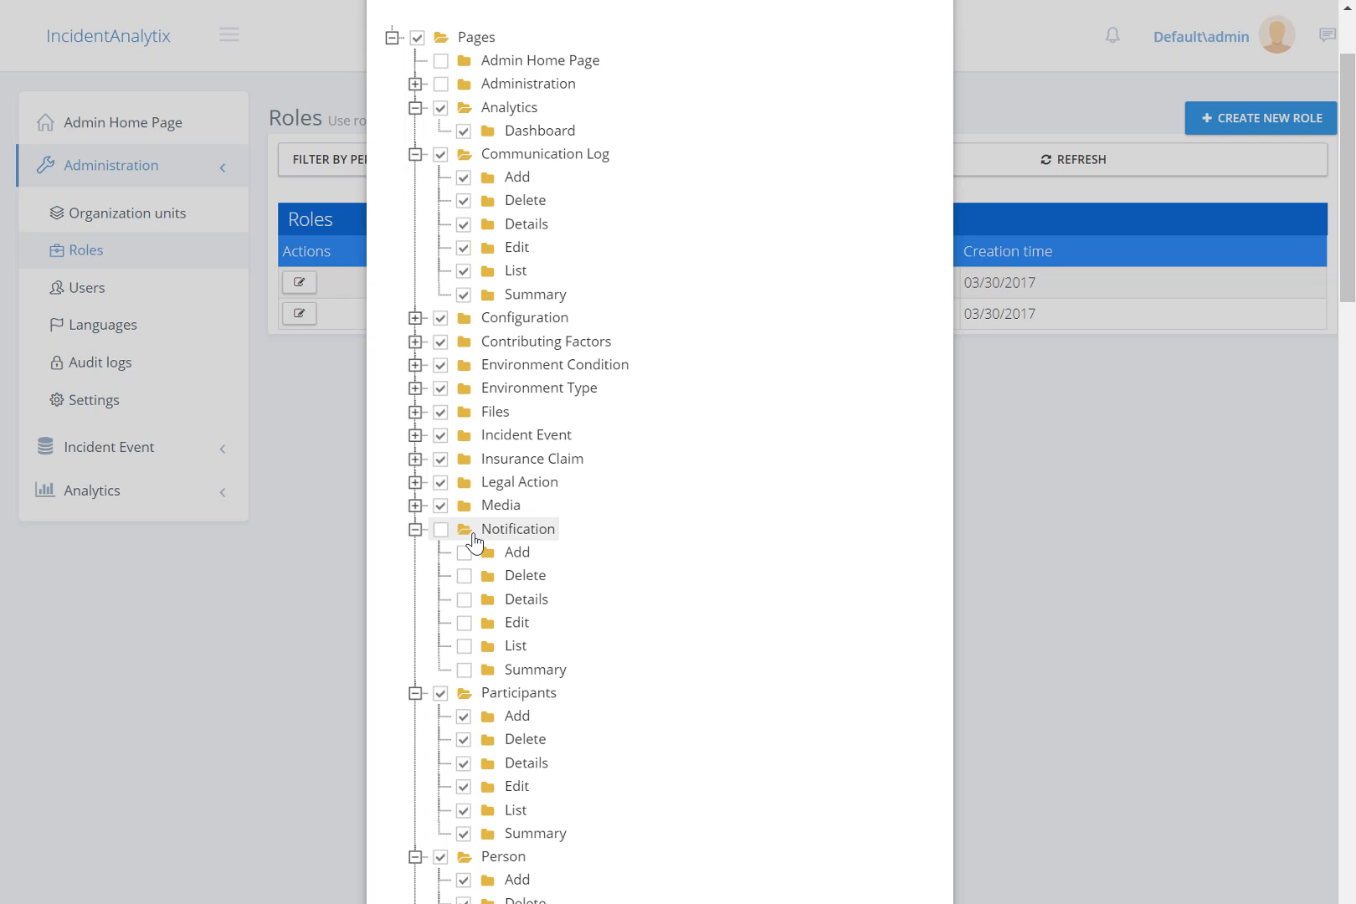
{"action": "left_click", "coordinate": [413, 531]}
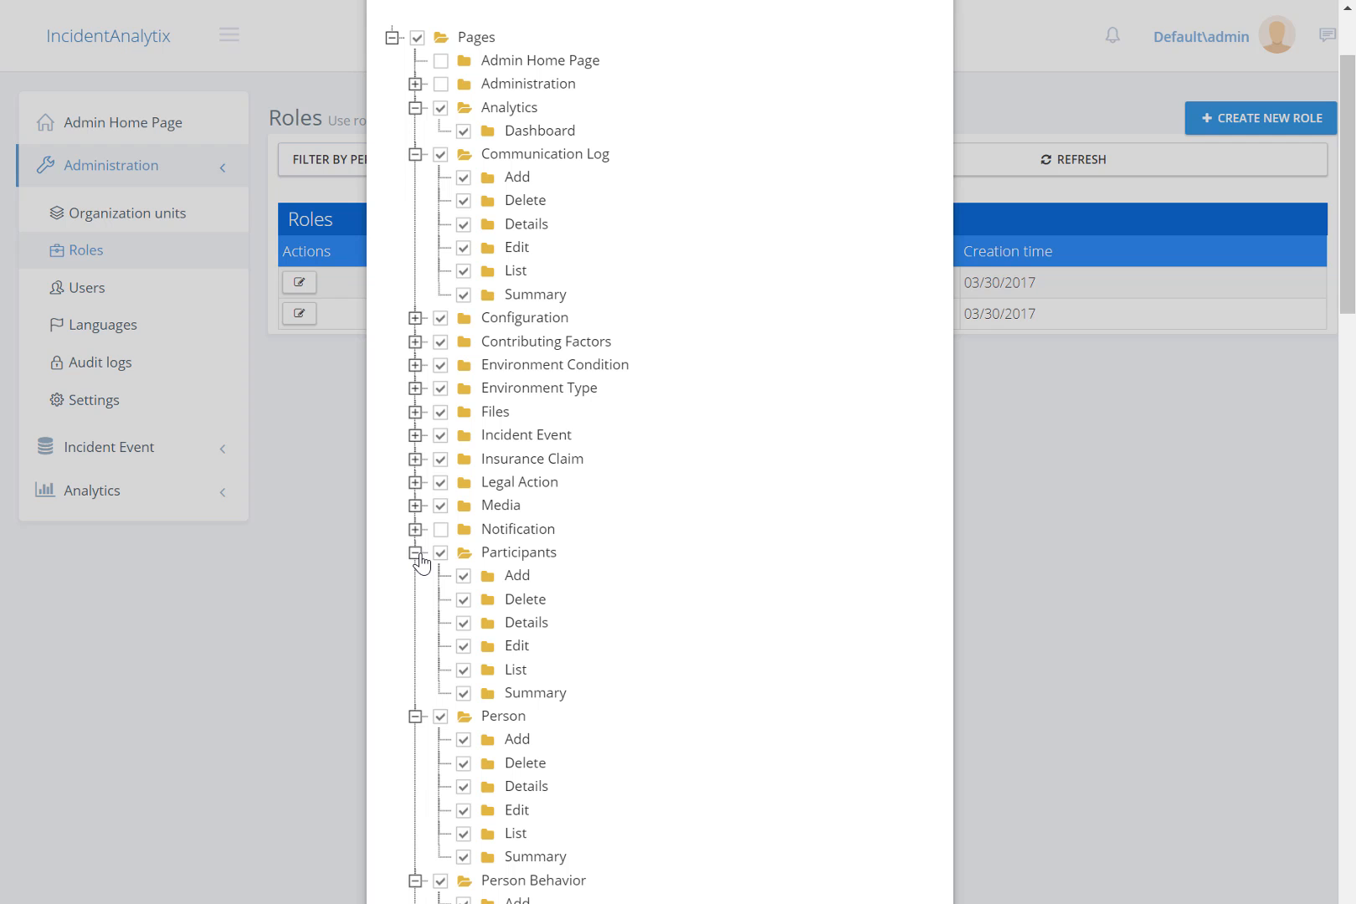
{"action": "scroll", "coordinate": [742, 176], "scroll_direction": "up", "scroll_amount": 2}
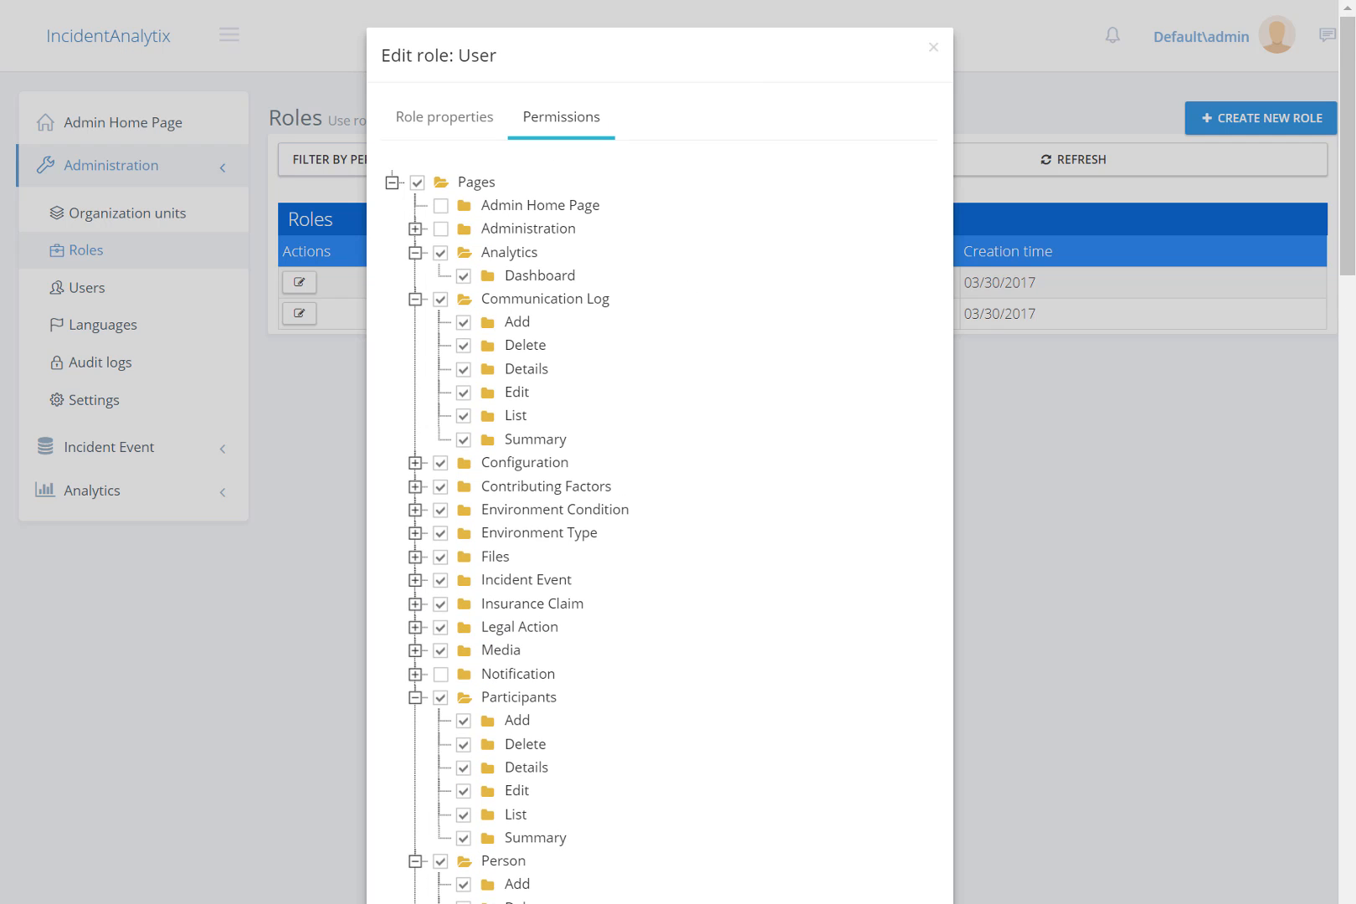
{"action": "left_click", "coordinate": [933, 48]}
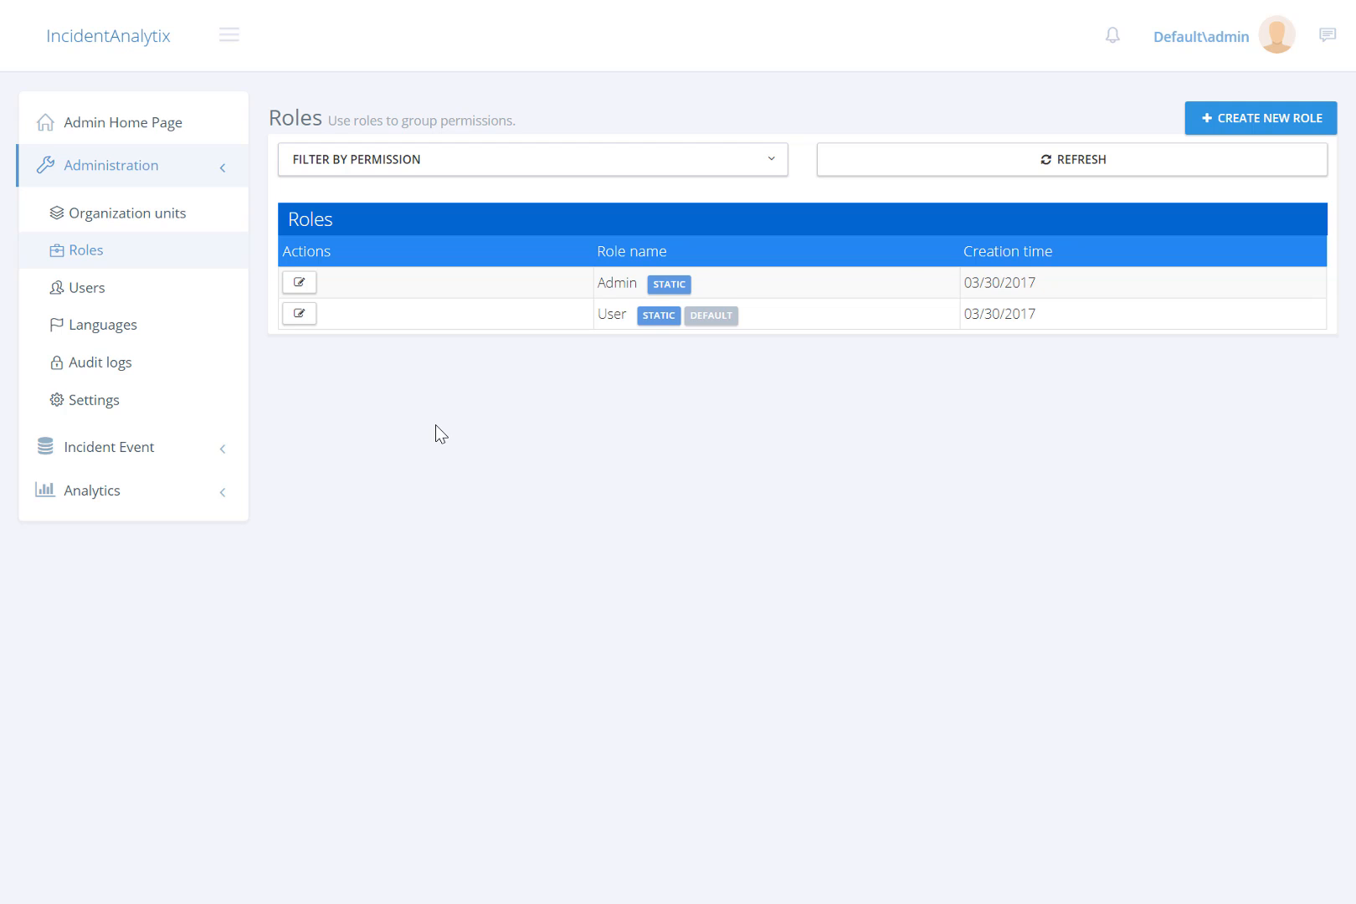
Step: Reopen the User role's permissions and collapse the Administration branch
{"action": "left_click", "coordinate": [308, 319]}
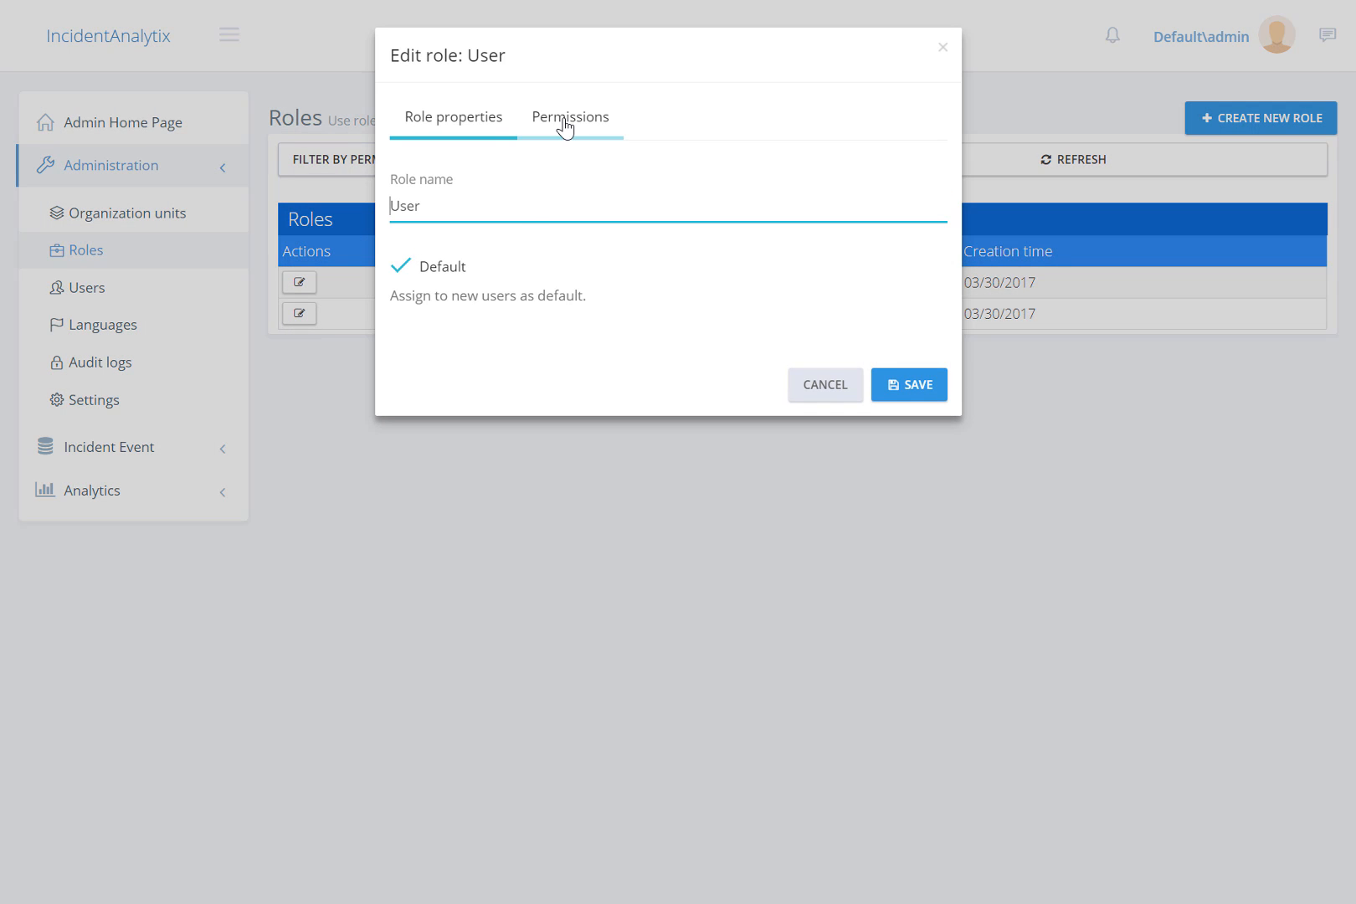
{"action": "left_click", "coordinate": [561, 120]}
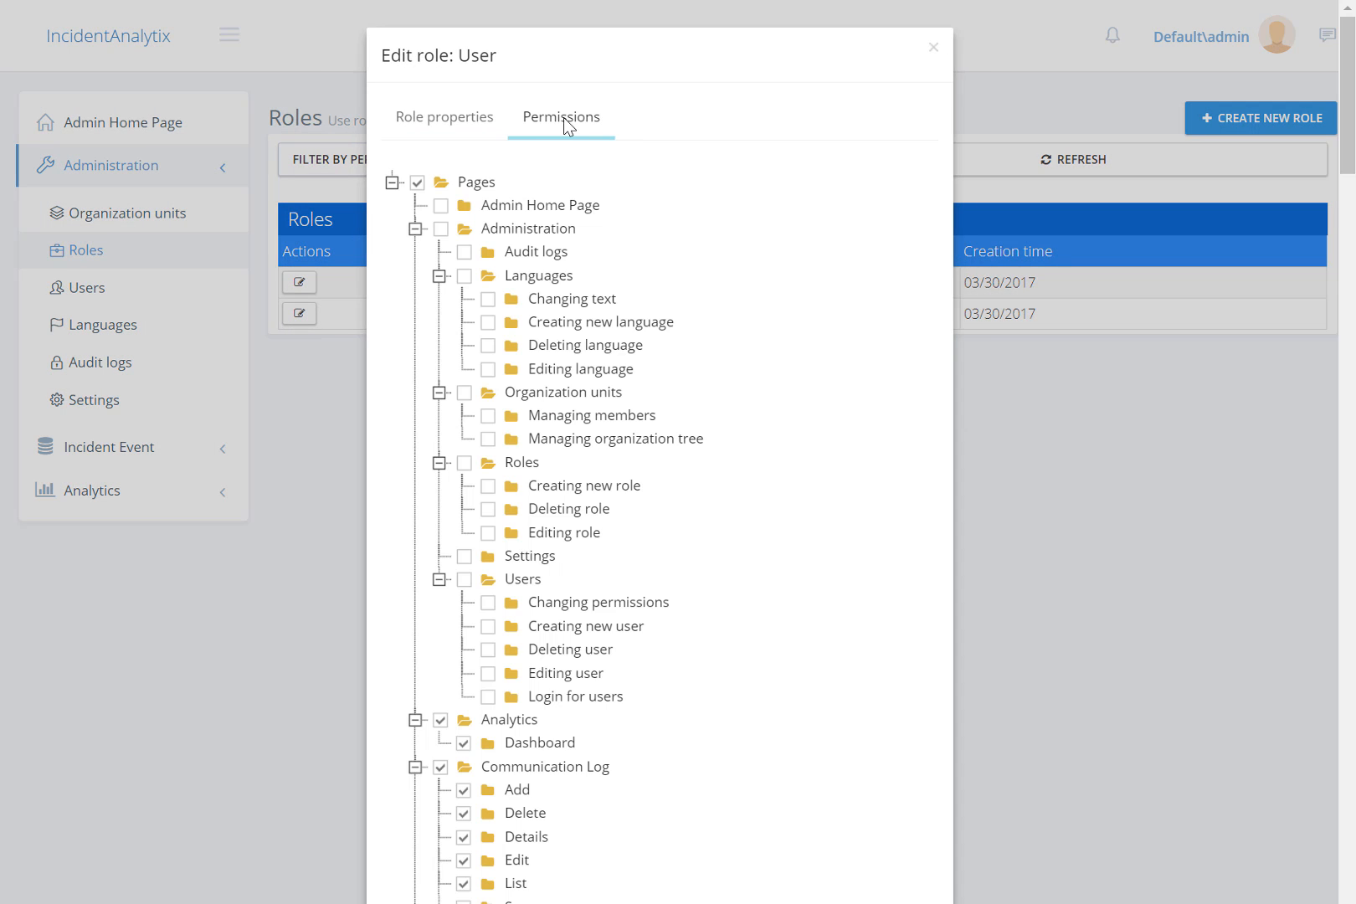
{"action": "left_click", "coordinate": [415, 230]}
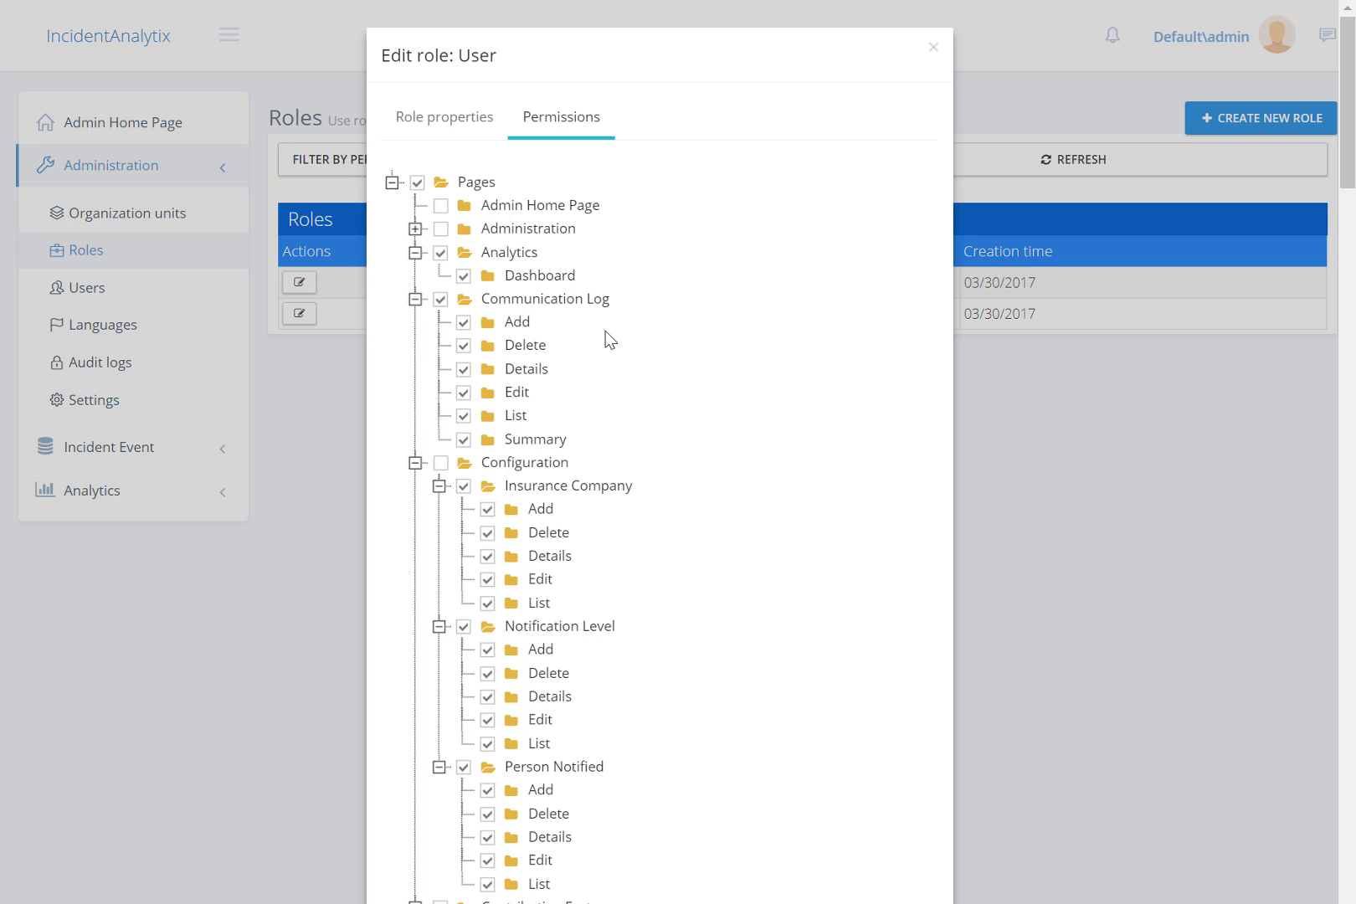
Step: Limit the User role's Person Legal permissions to Add, clearing Delete, Details, Edit, List and Summary
{"action": "scroll", "coordinate": [610, 339], "scroll_direction": "down", "scroll_amount": 5}
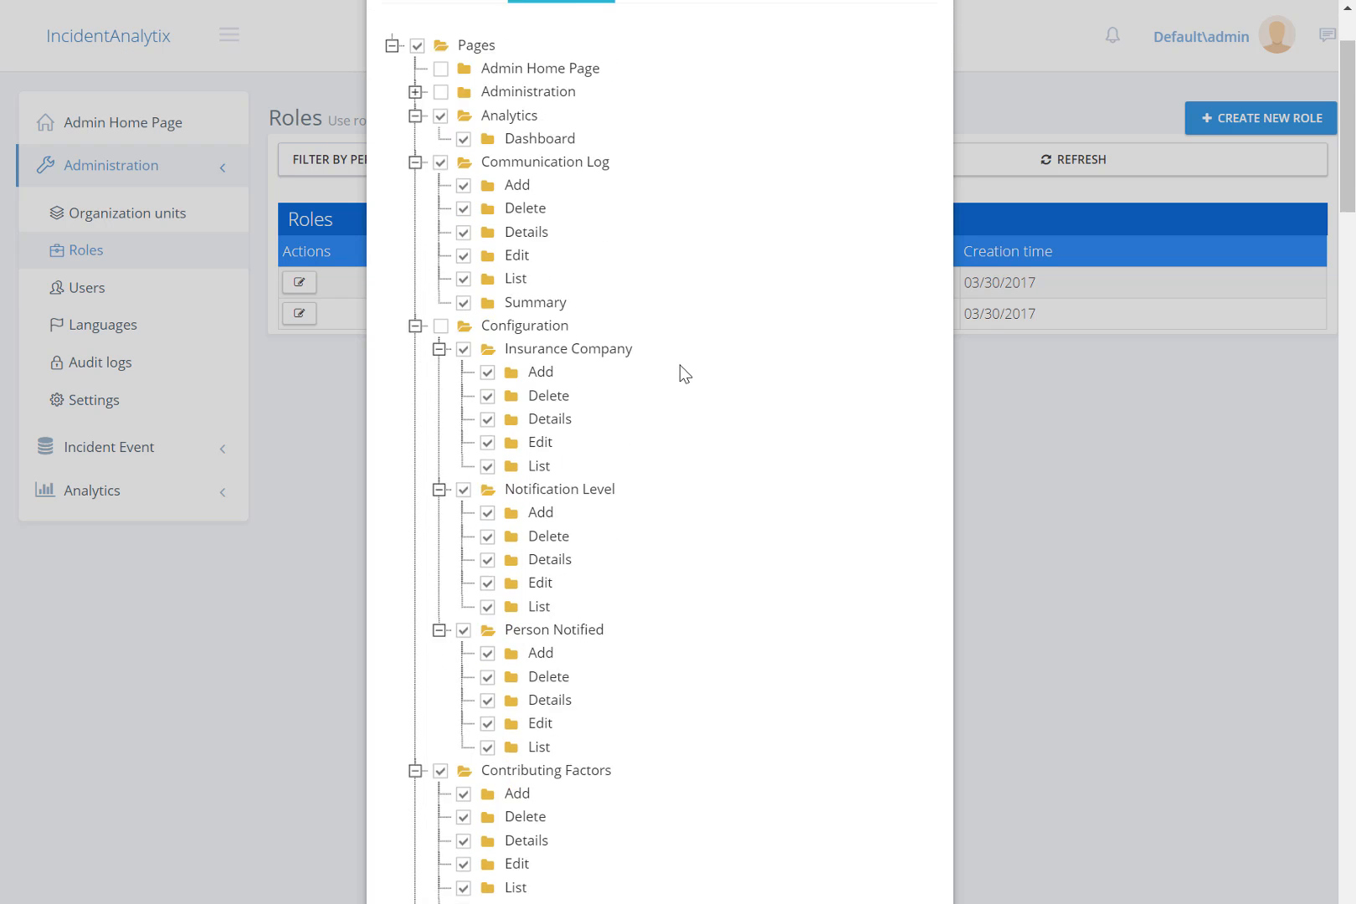
{"action": "scroll", "coordinate": [684, 375], "scroll_direction": "down", "scroll_amount": 5}
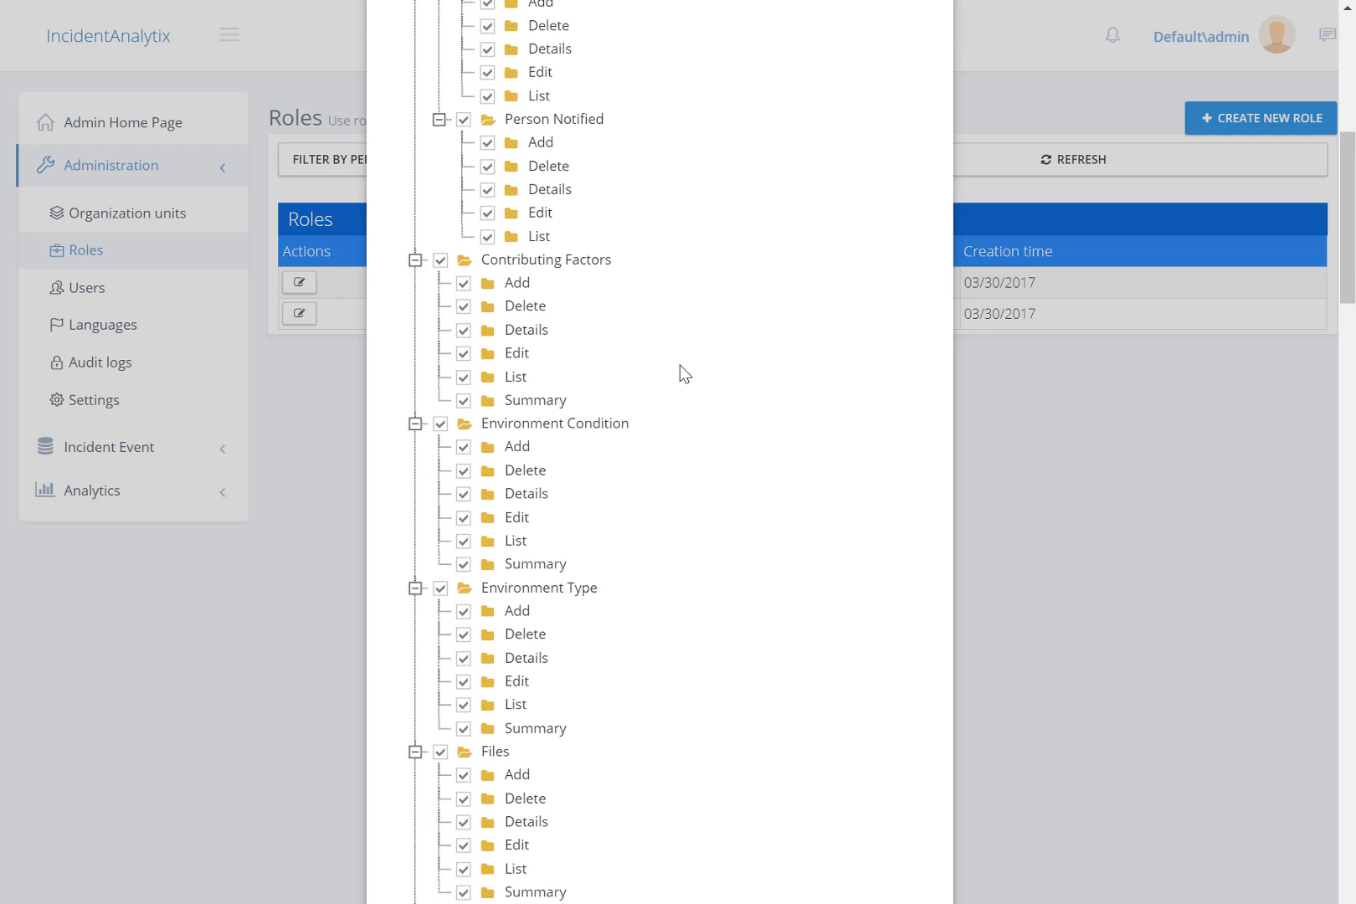
{"action": "scroll", "coordinate": [684, 374], "scroll_direction": "down", "scroll_amount": 4}
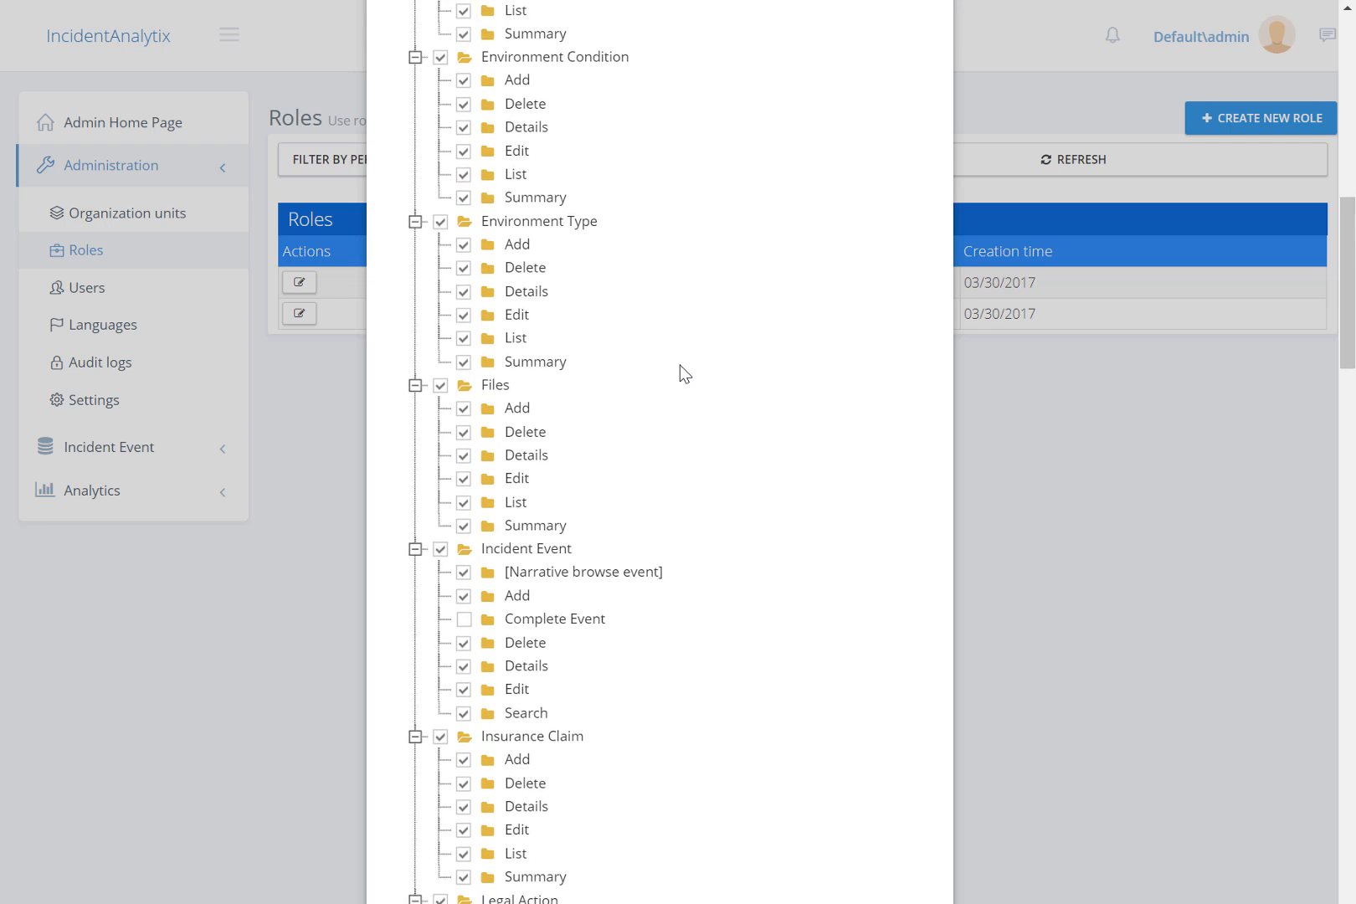
{"action": "scroll", "coordinate": [684, 375], "scroll_direction": "down", "scroll_amount": 6}
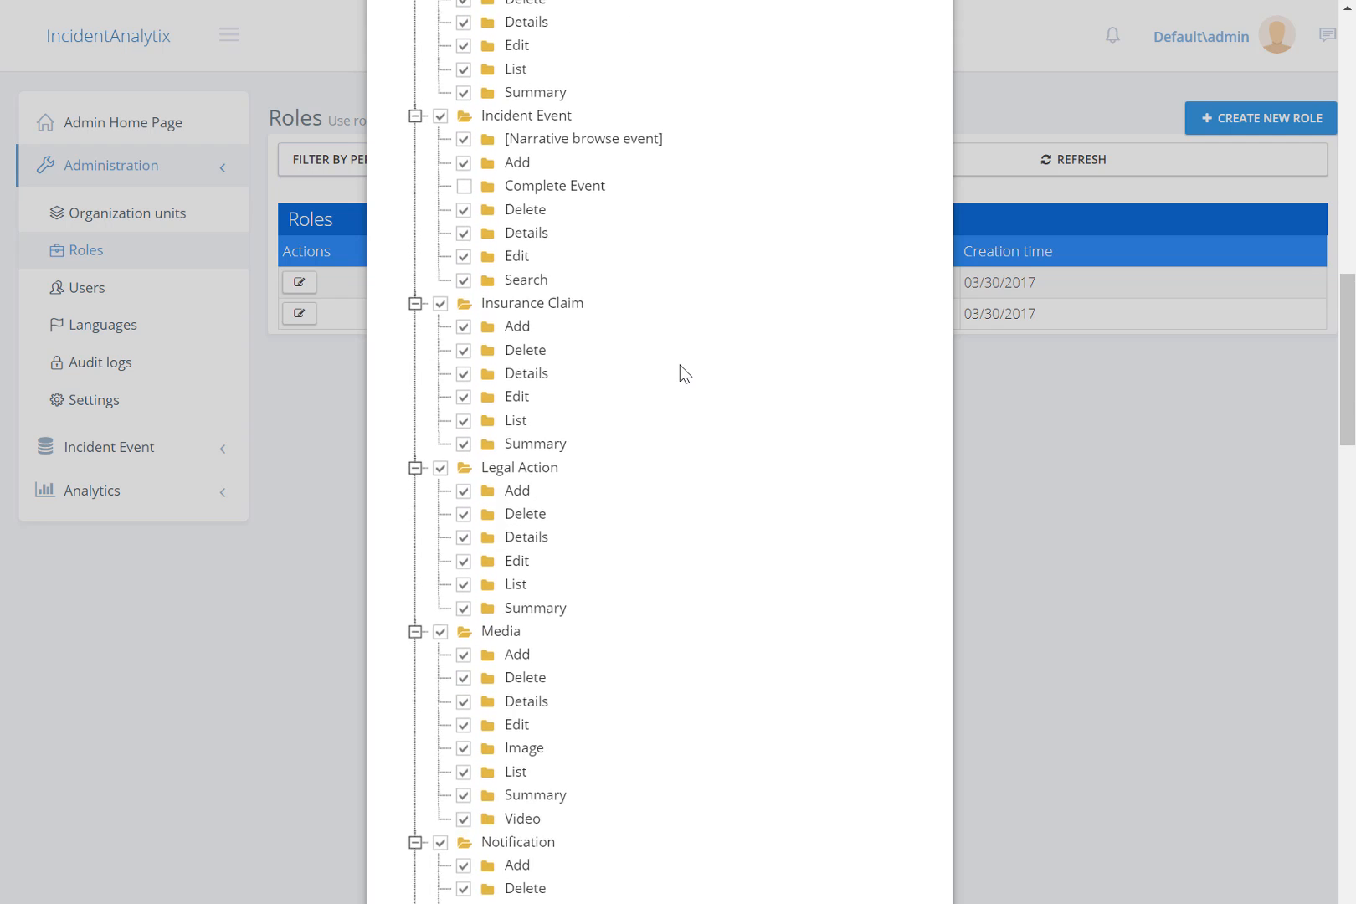
{"action": "scroll", "coordinate": [693, 395], "scroll_direction": "down", "scroll_amount": 7}
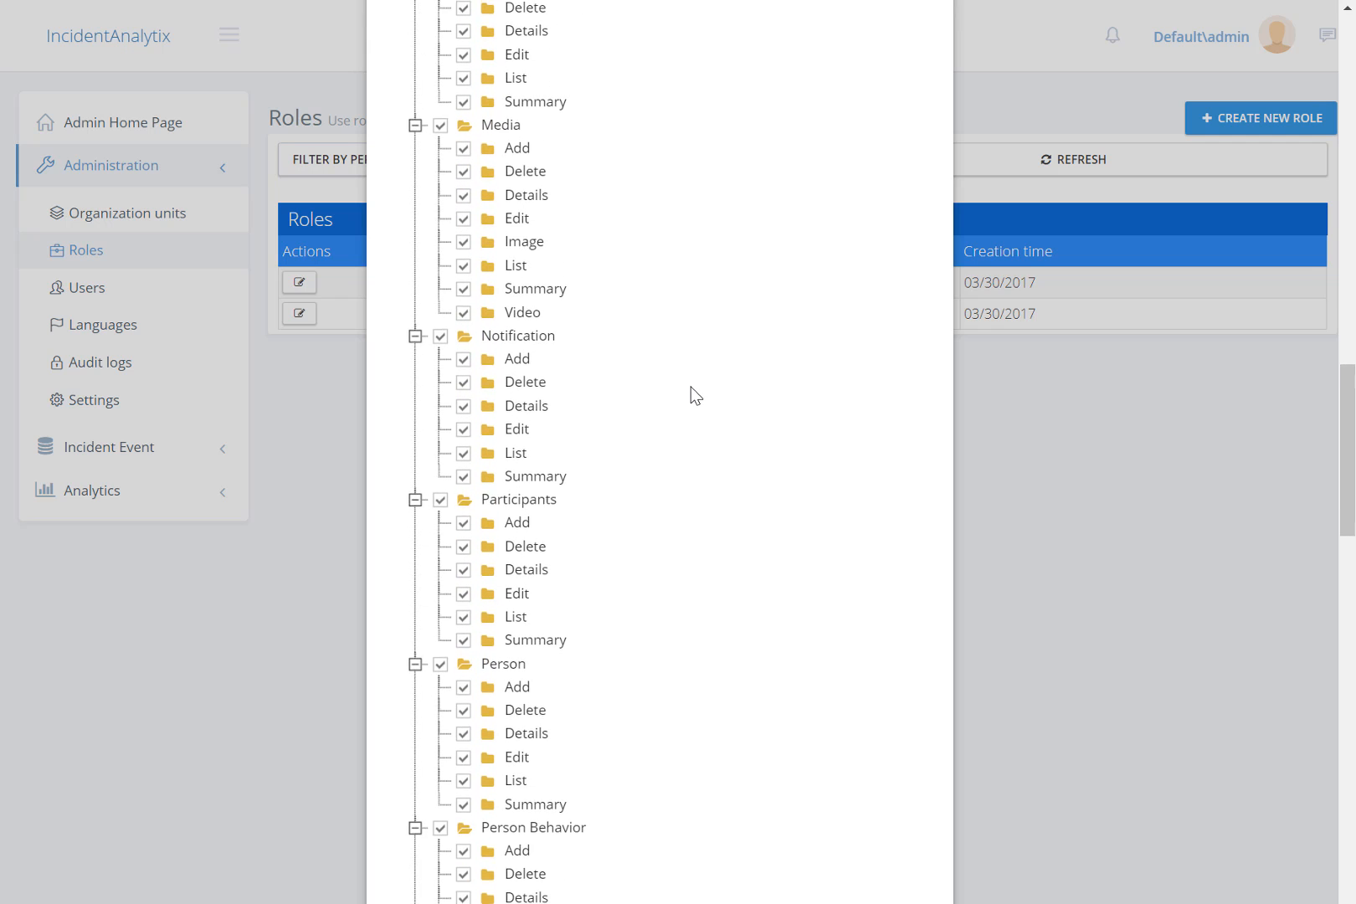
{"action": "scroll", "coordinate": [694, 410], "scroll_direction": "down", "scroll_amount": 7}
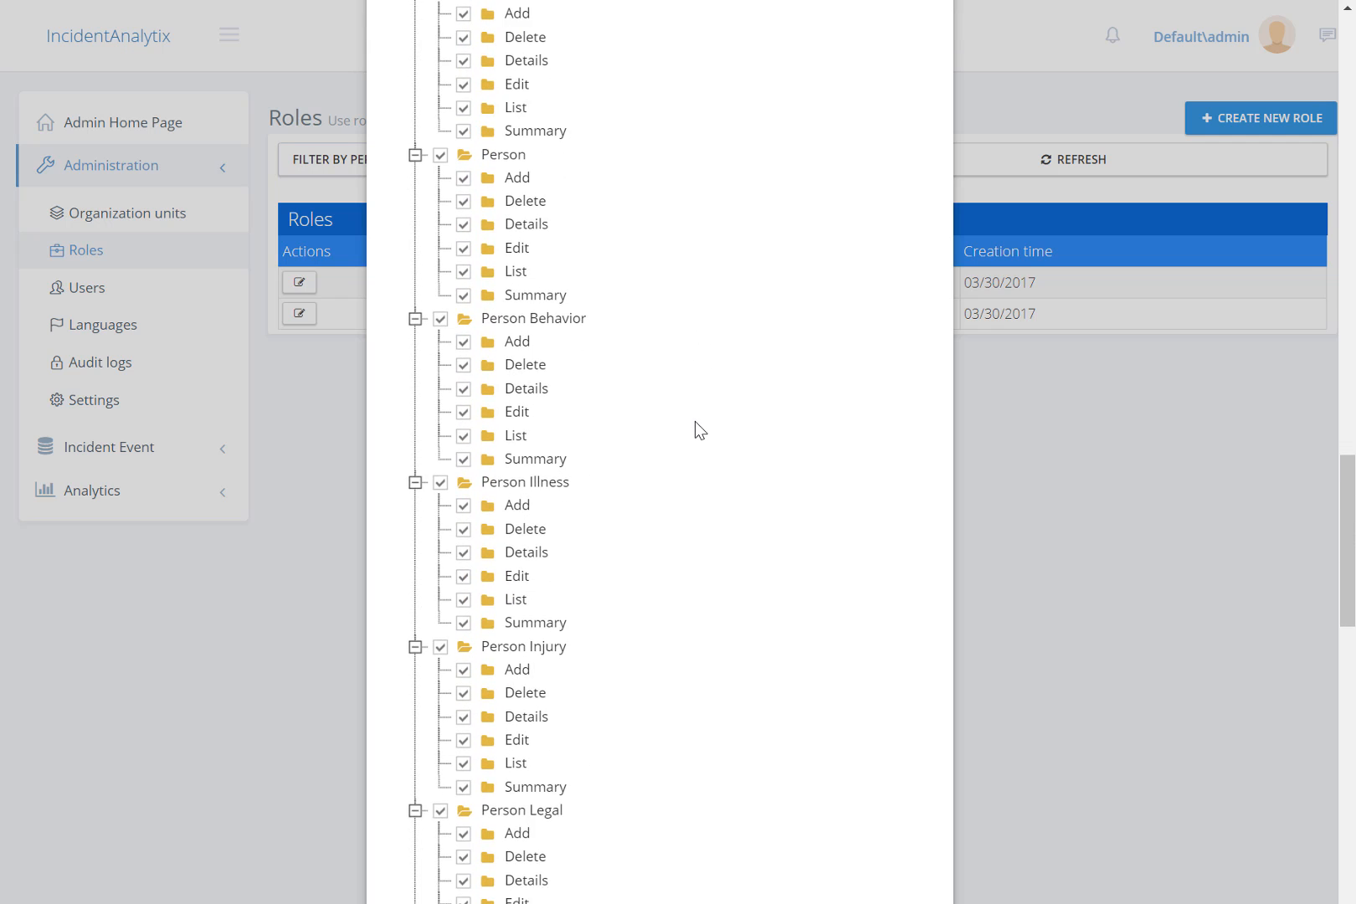
{"action": "scroll", "coordinate": [695, 438], "scroll_direction": "down", "scroll_amount": 1}
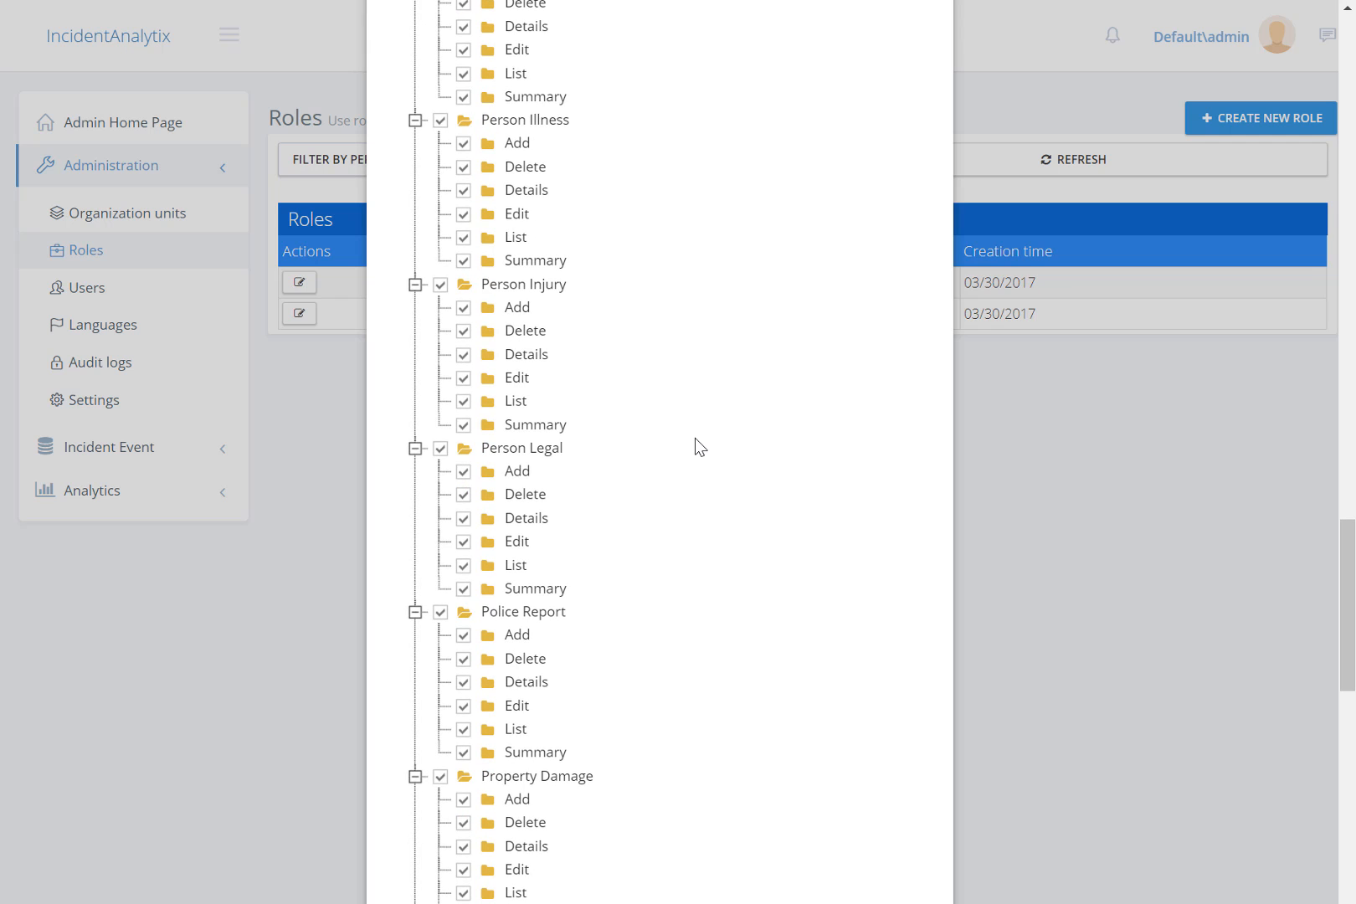
{"action": "scroll", "coordinate": [695, 438], "scroll_direction": "down", "scroll_amount": 1}
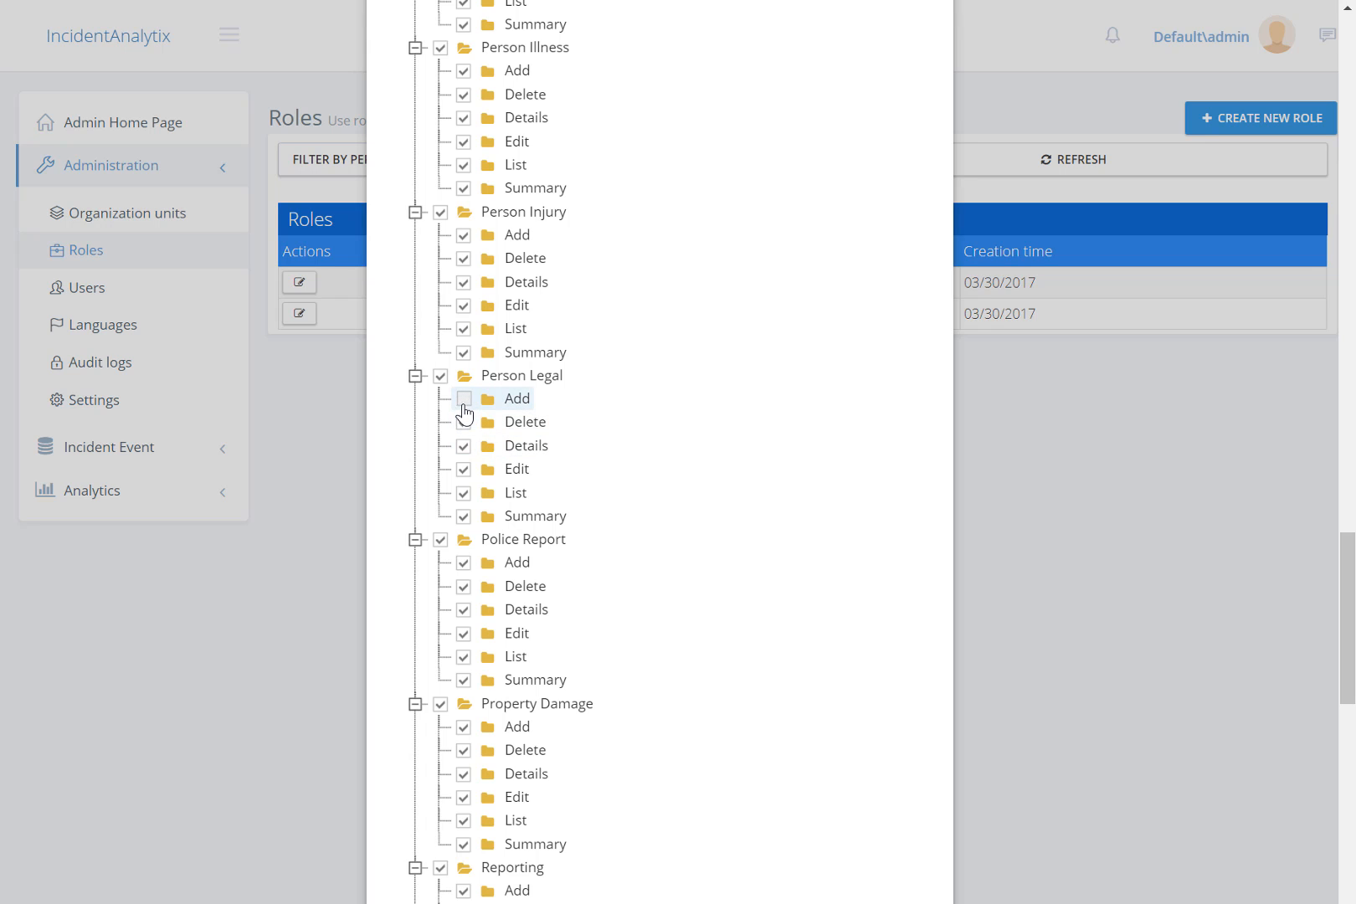
{"action": "left_click", "coordinate": [465, 422]}
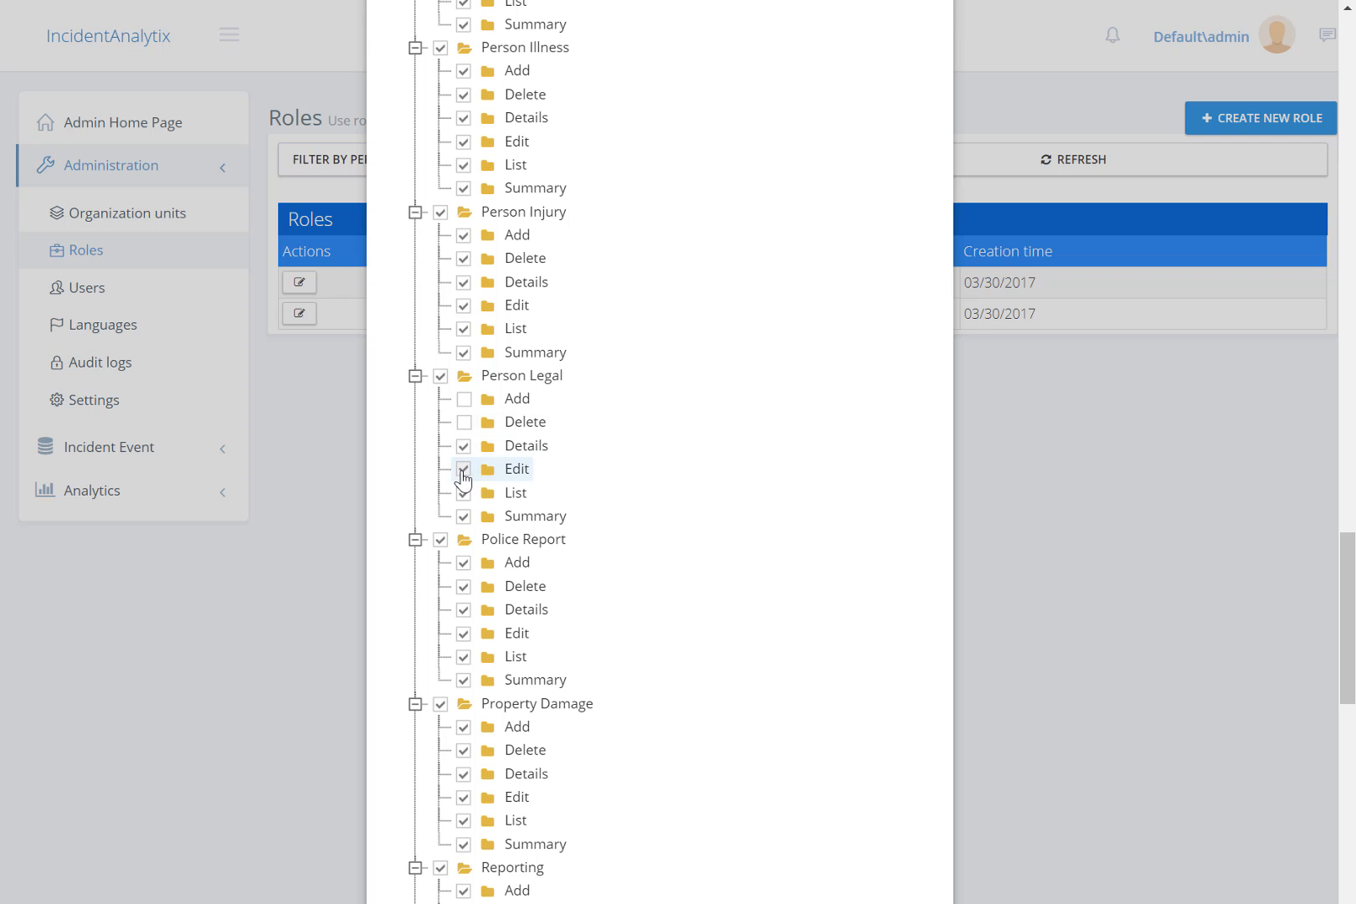
{"action": "left_click", "coordinate": [463, 470]}
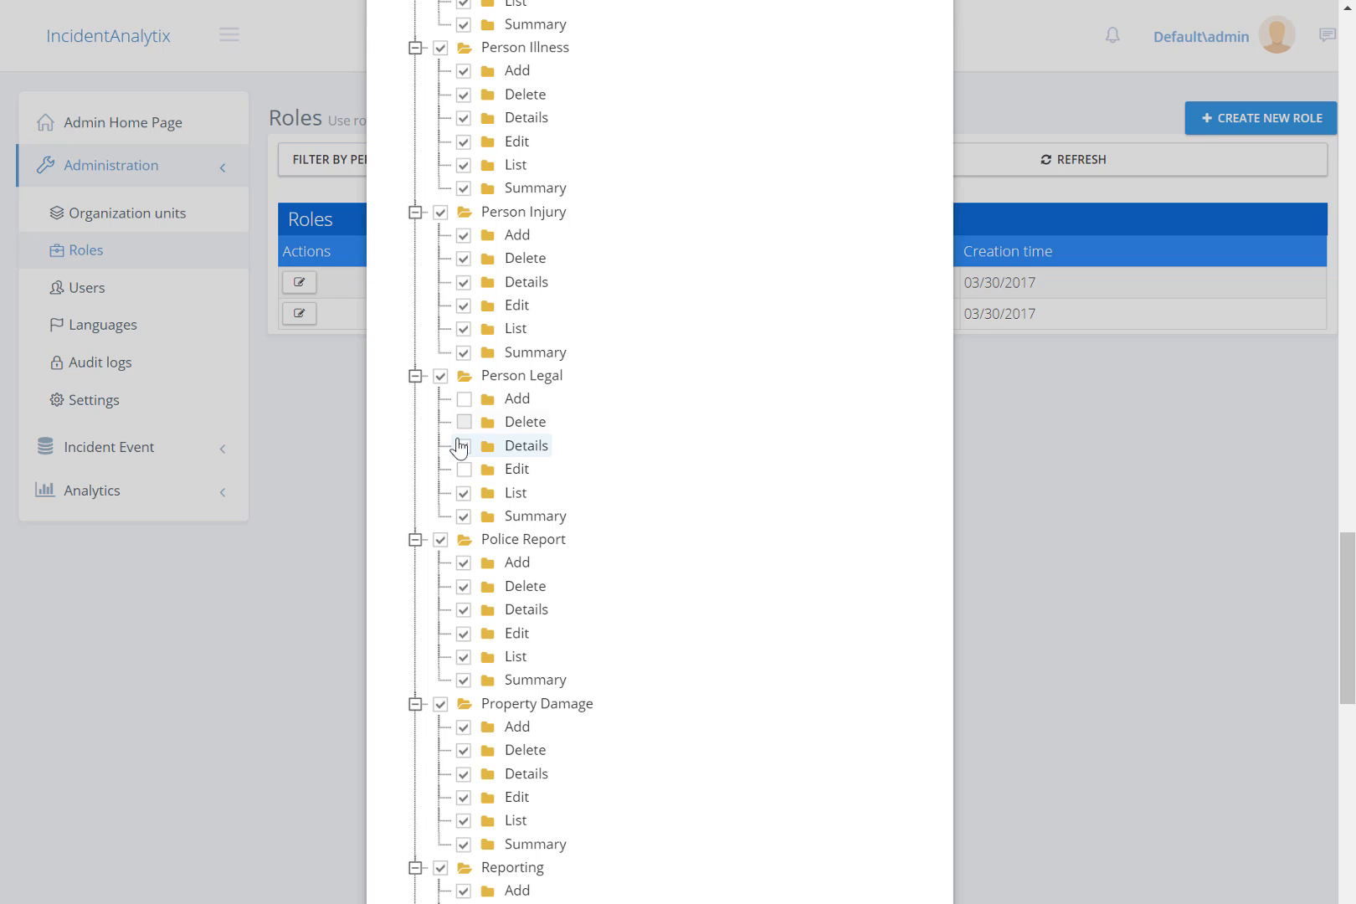
{"action": "left_click", "coordinate": [464, 446]}
{"action": "left_click", "coordinate": [463, 493]}
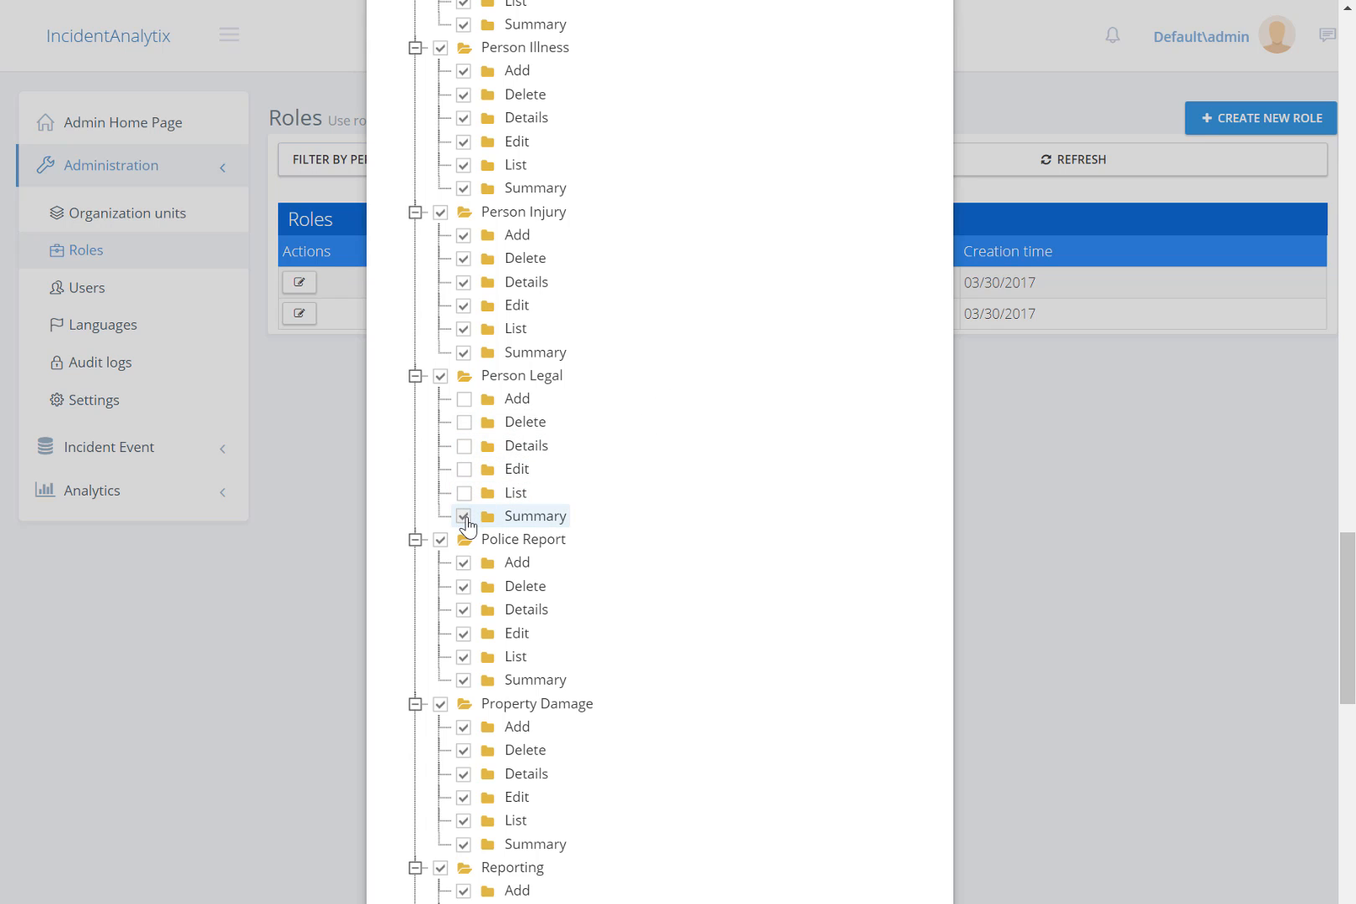
{"action": "left_click", "coordinate": [463, 517]}
{"action": "left_click", "coordinate": [463, 401]}
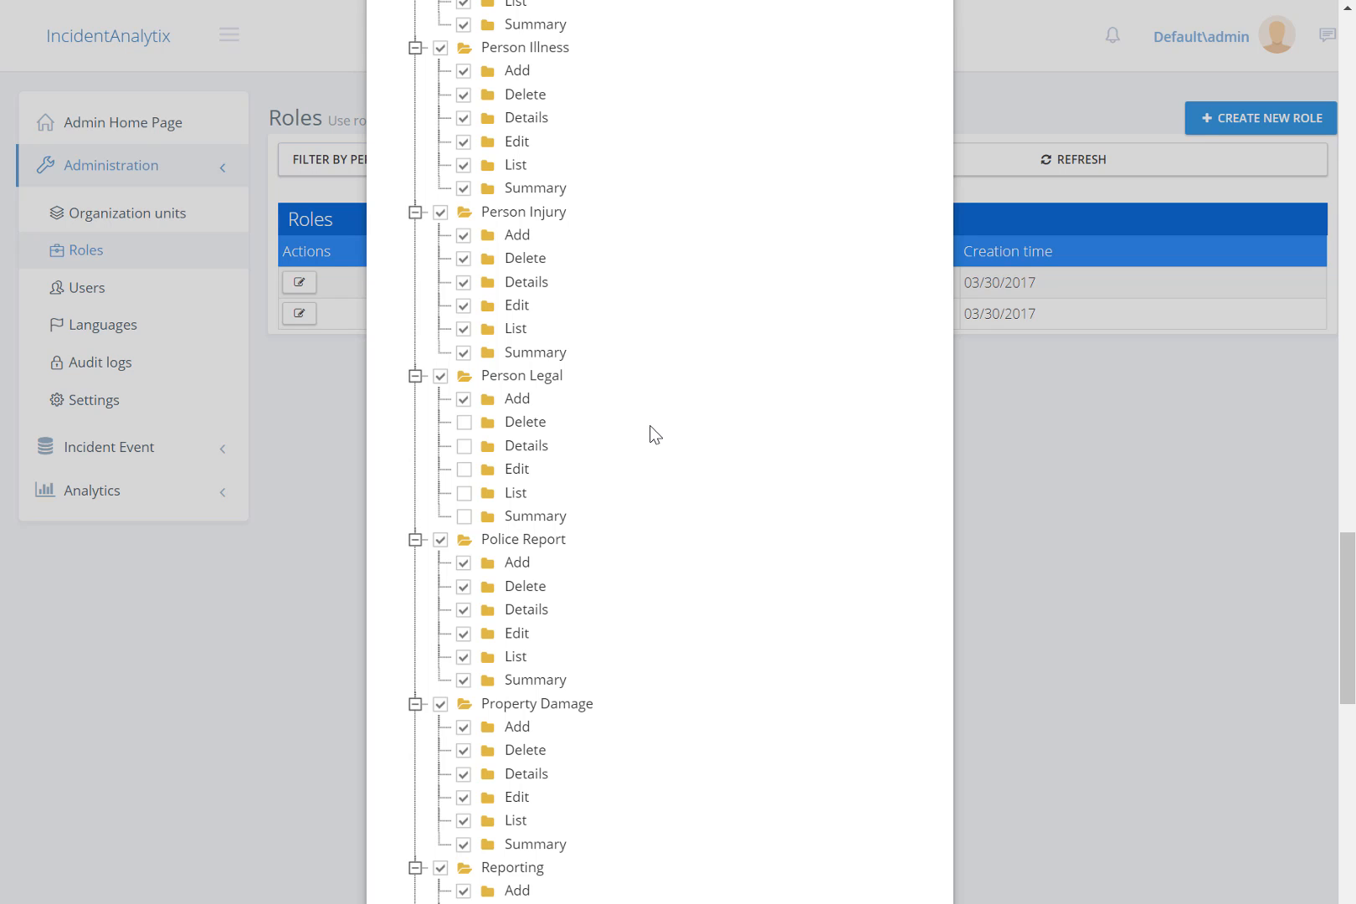
Step: Review the remaining permission branches through Witness Statement and close the User role editor
{"action": "scroll", "coordinate": [651, 424], "scroll_direction": "down", "scroll_amount": 15}
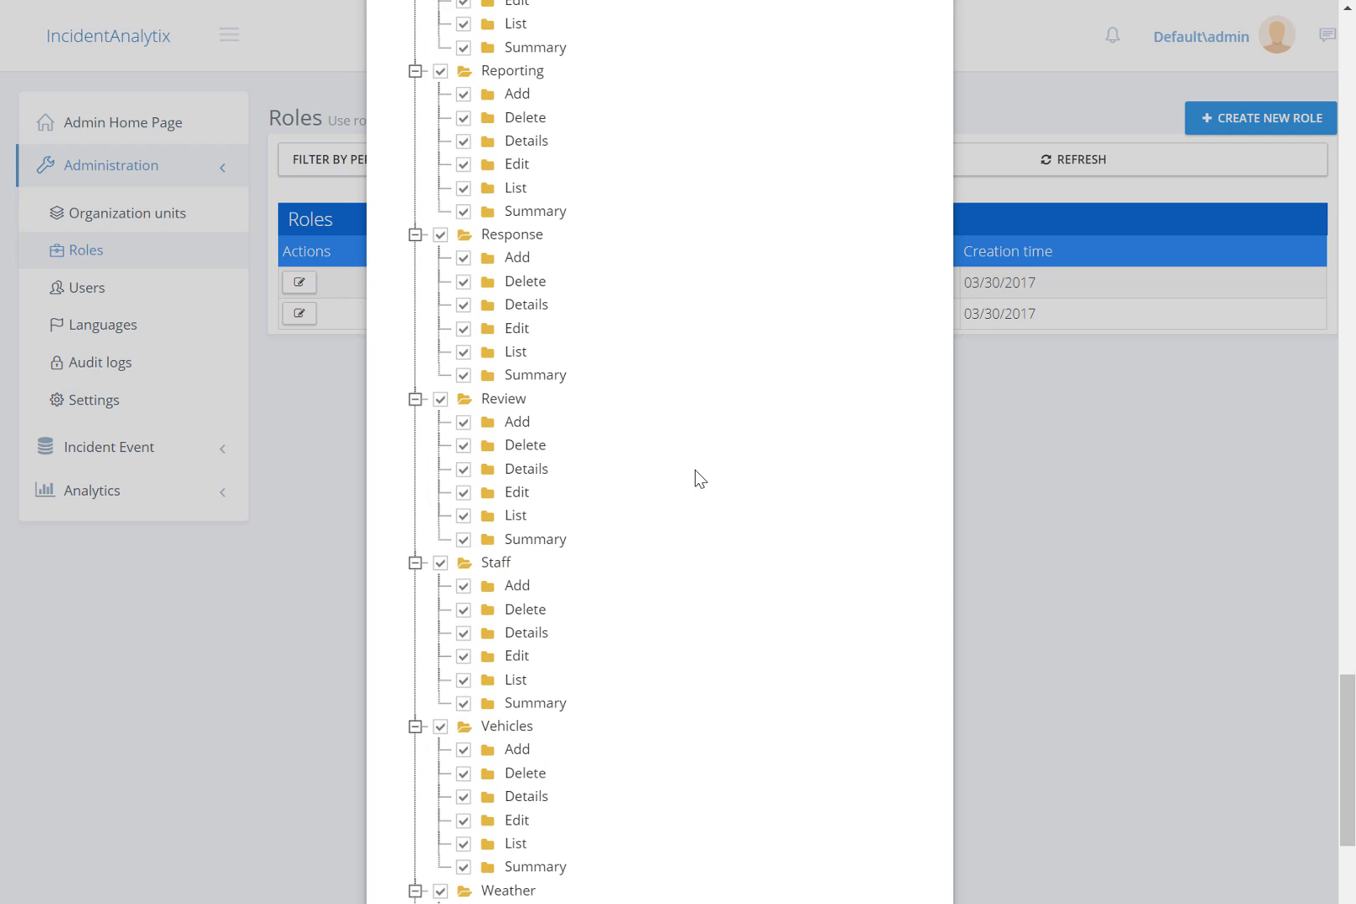
{"action": "scroll", "coordinate": [701, 500], "scroll_direction": "down", "scroll_amount": 1}
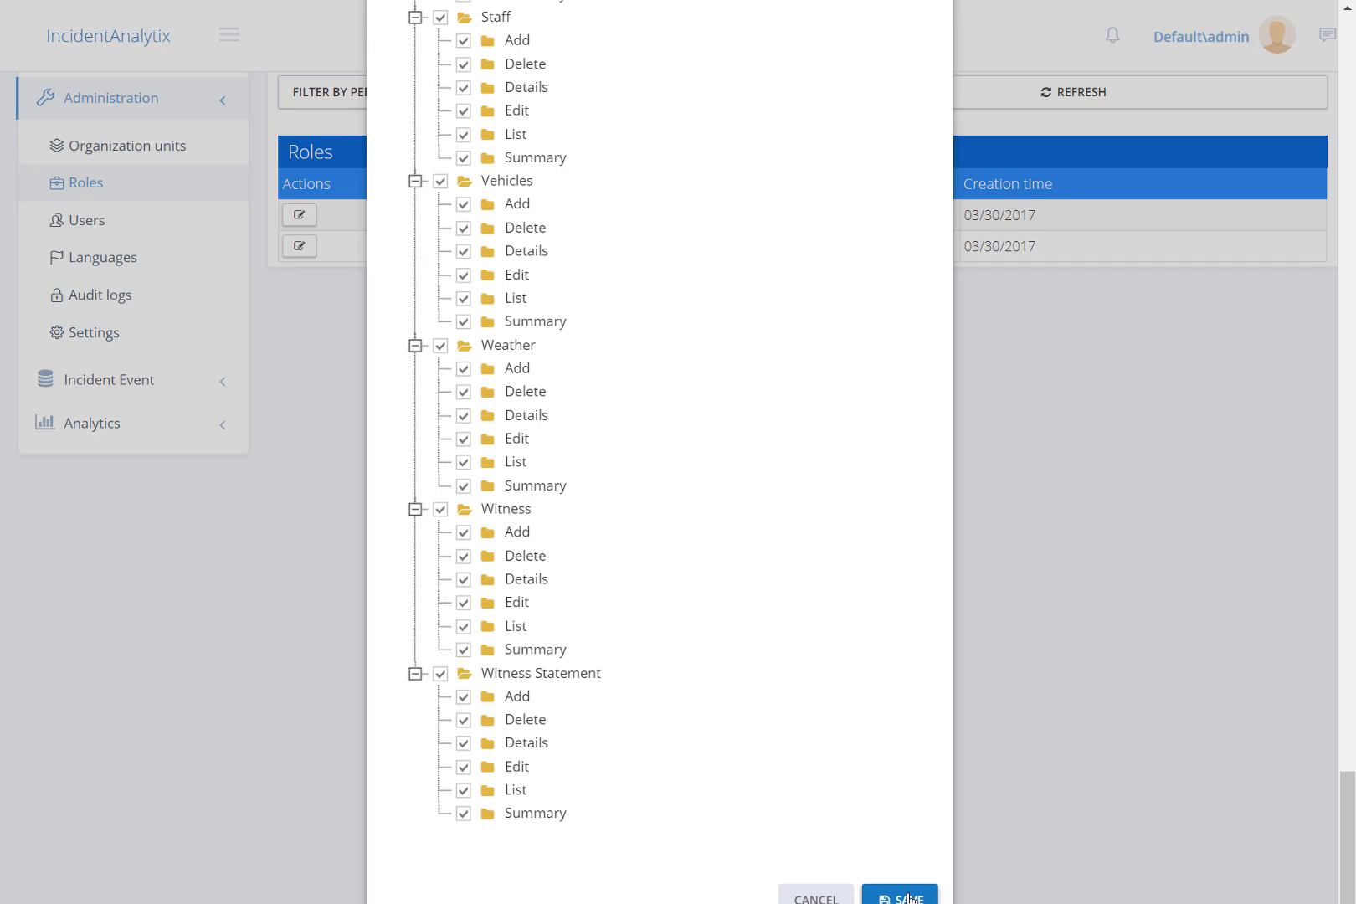
{"action": "left_click", "coordinate": [1086, 562]}
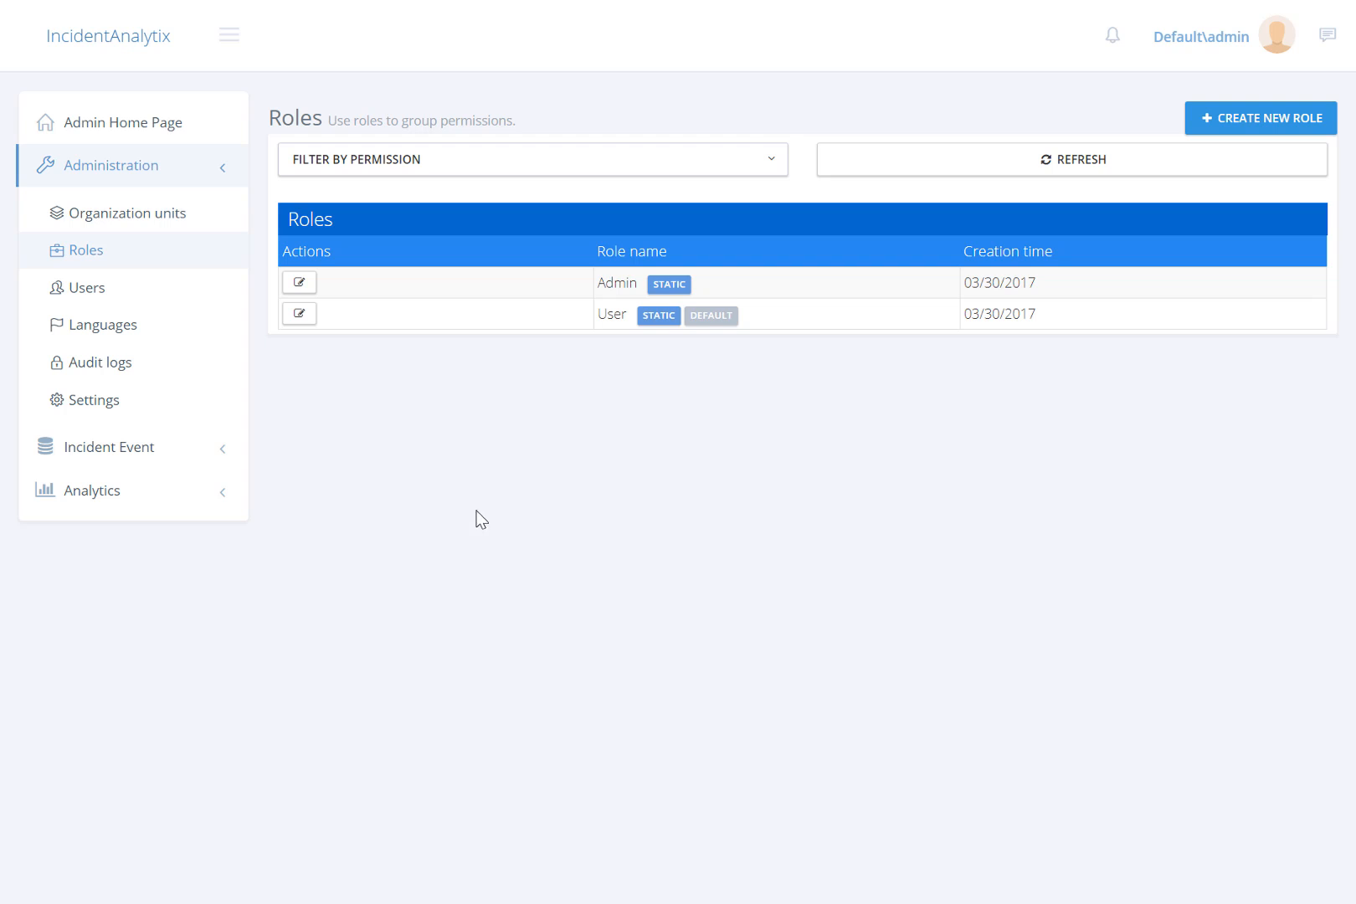
Step: Clear Add, Delete, Details, Edit, List and Summary under Communication Log in the User role's permissions and save the role
{"action": "left_click", "coordinate": [300, 315]}
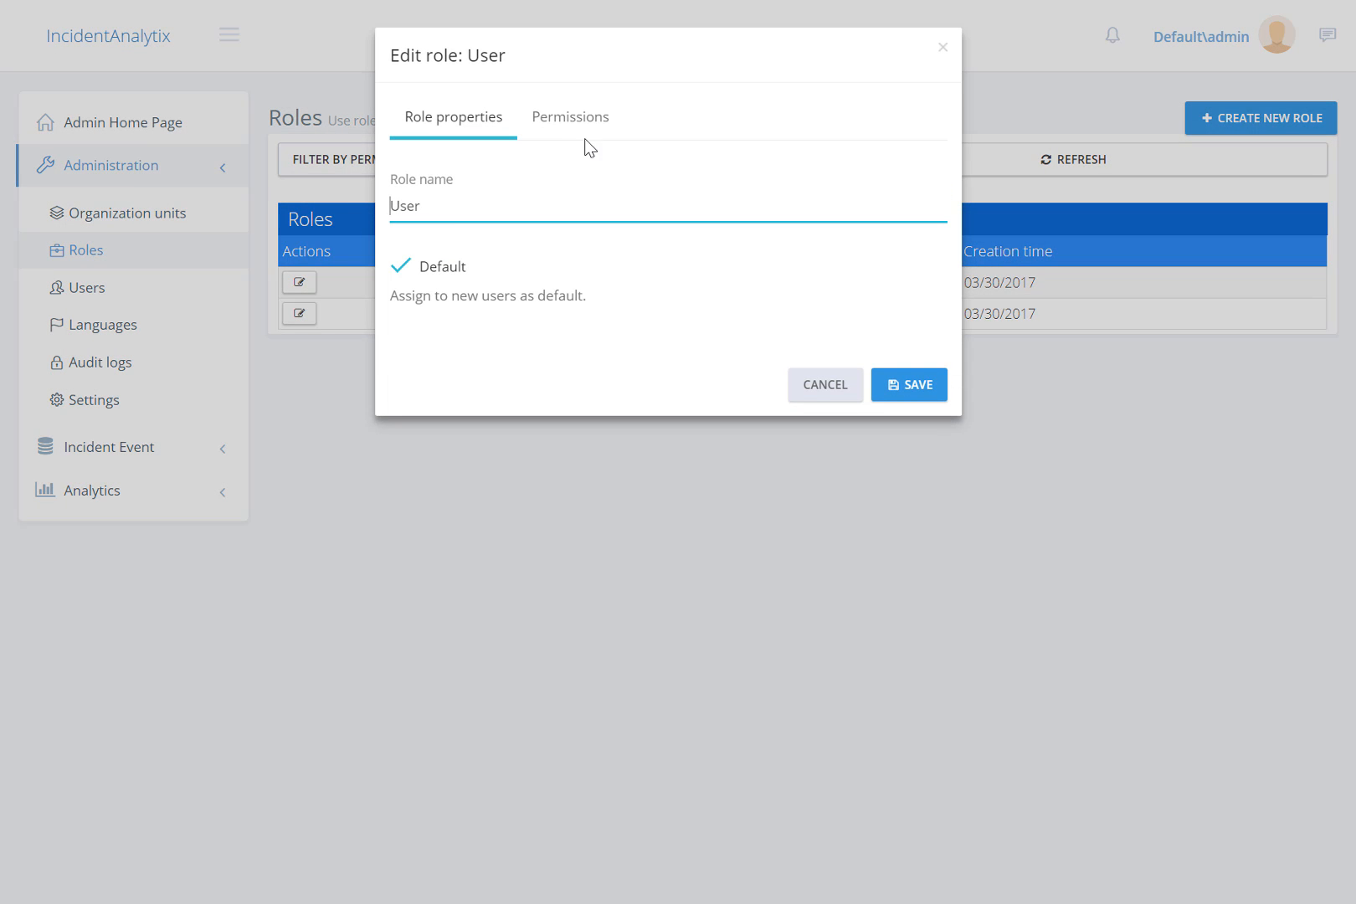
{"action": "left_click", "coordinate": [568, 119]}
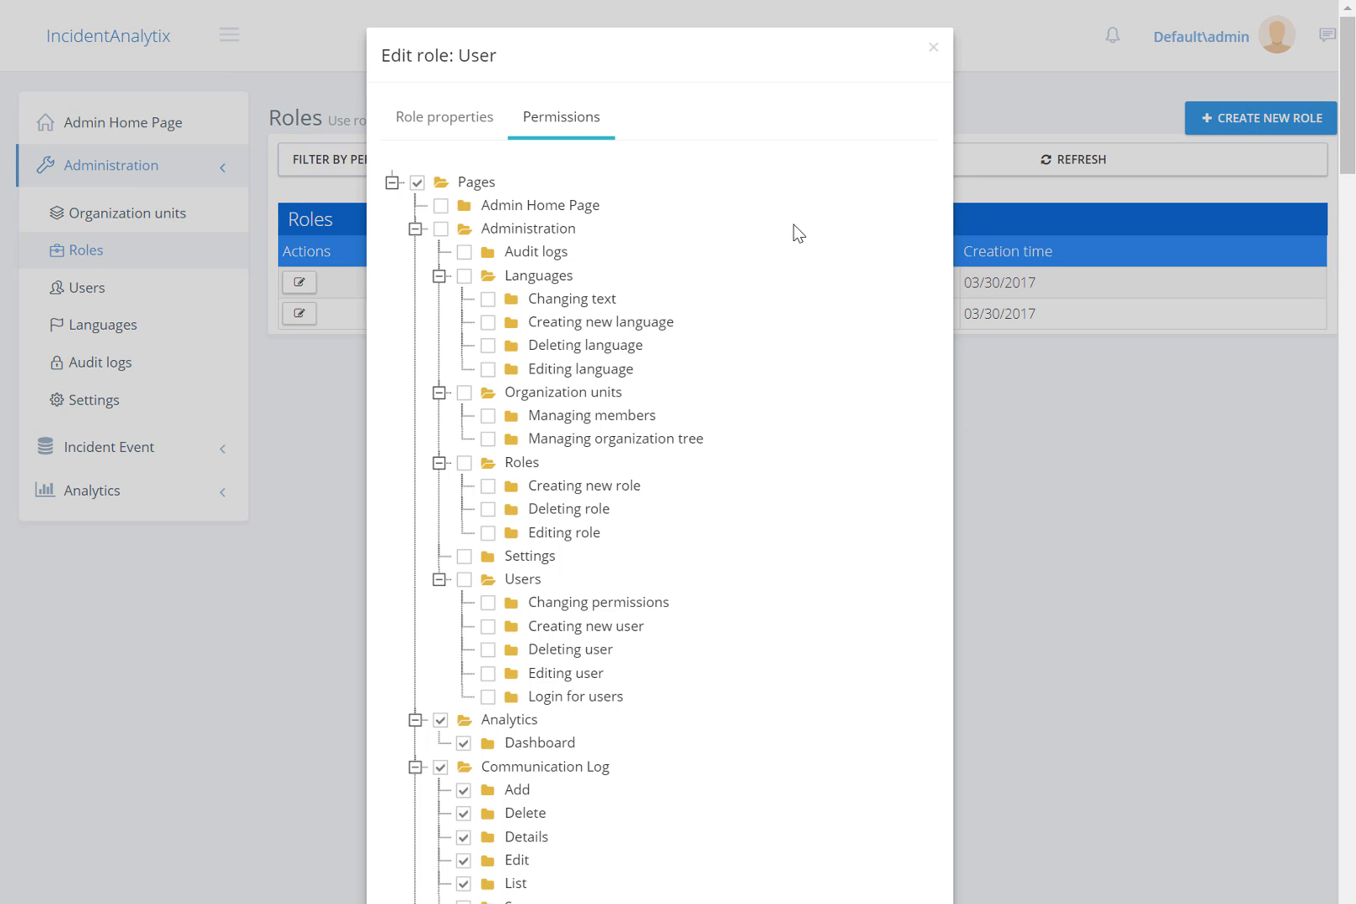
{"action": "left_click", "coordinate": [415, 230]}
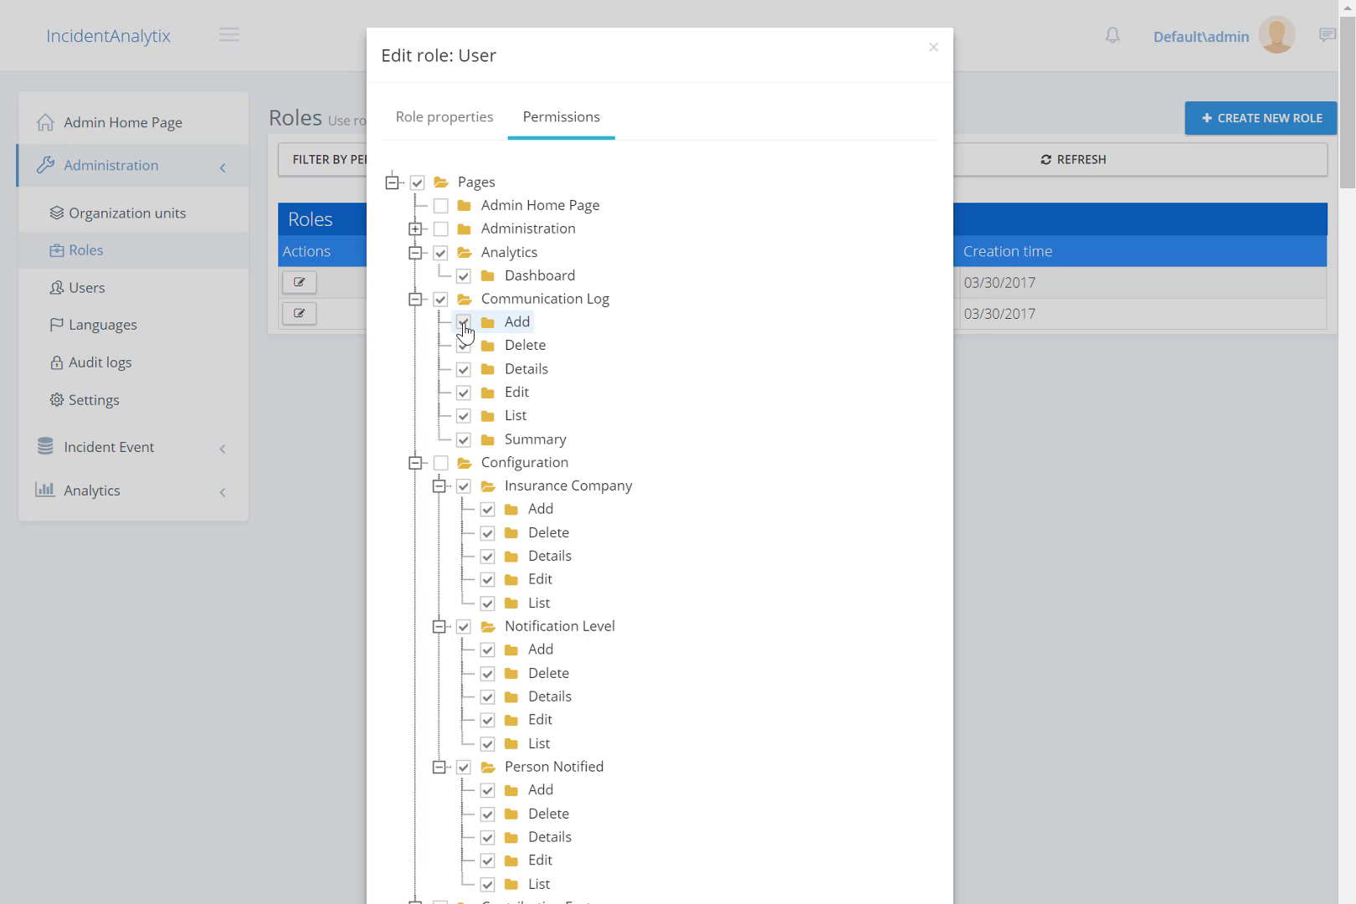
{"action": "left_click", "coordinate": [464, 324]}
{"action": "left_click", "coordinate": [469, 370]}
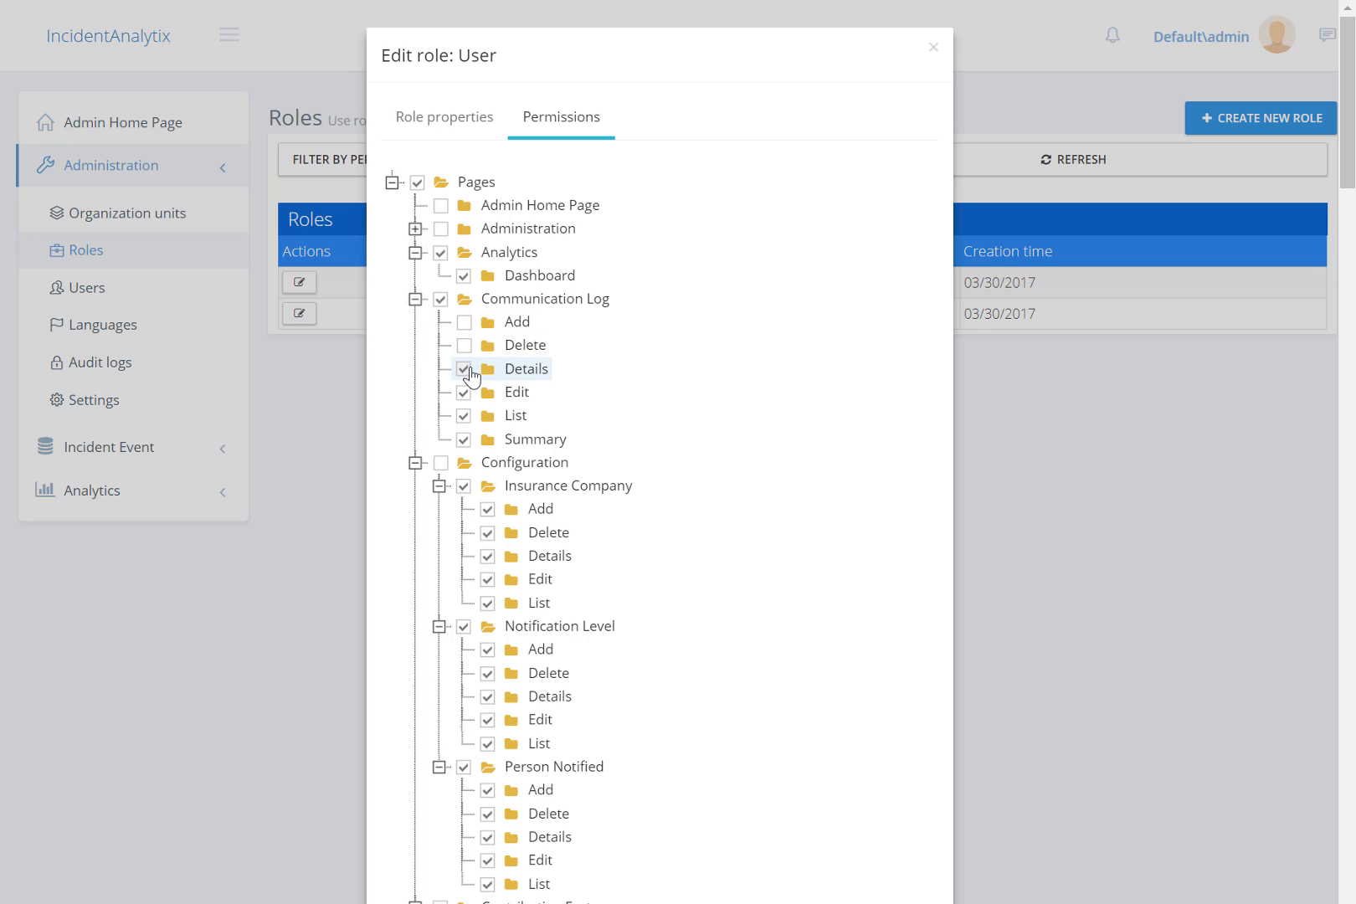
{"action": "left_click", "coordinate": [465, 416]}
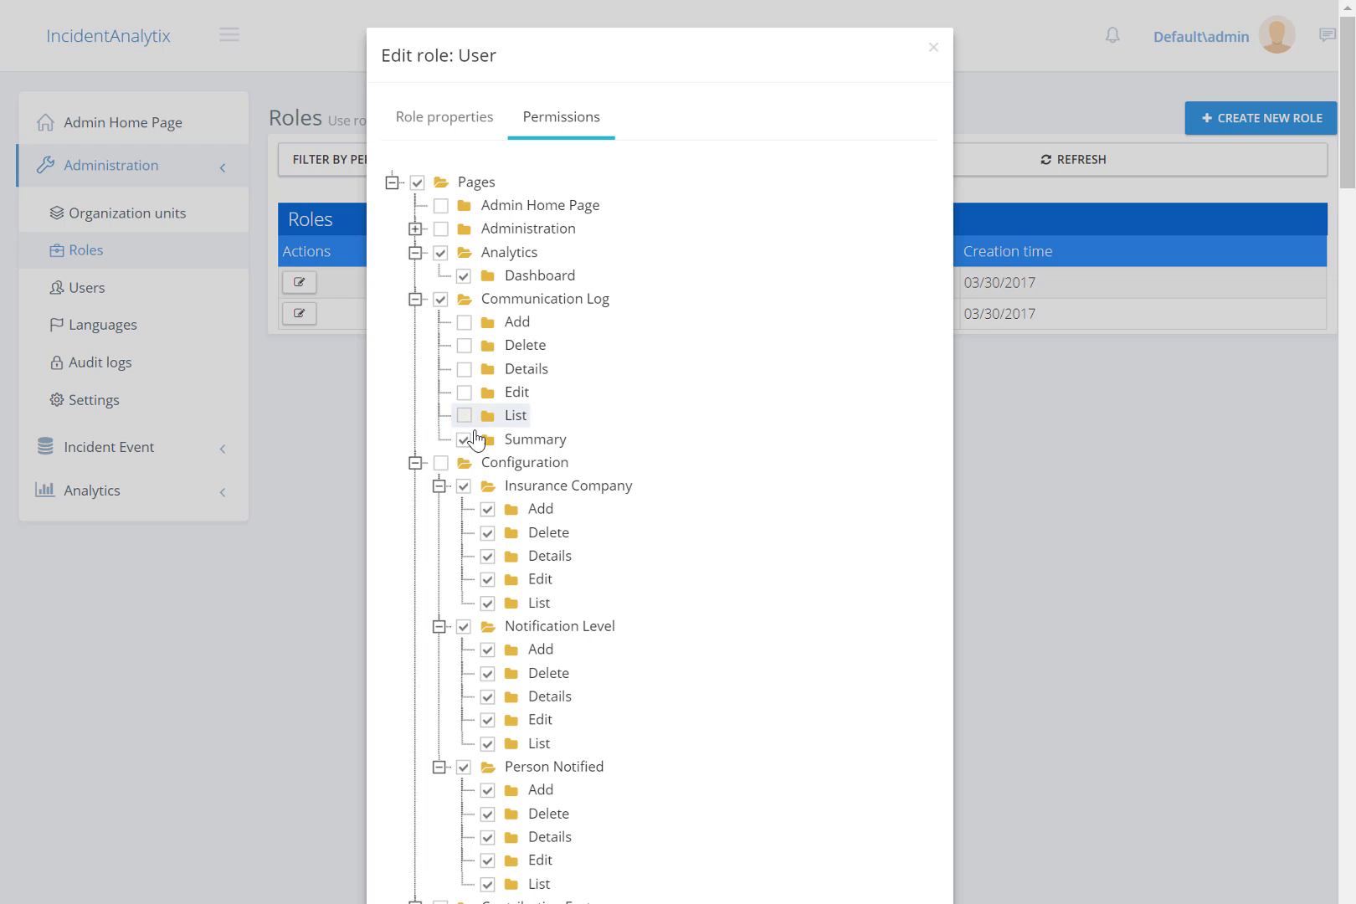
{"action": "left_click", "coordinate": [463, 439]}
{"action": "scroll", "coordinate": [781, 325], "scroll_direction": "down", "scroll_amount": 13}
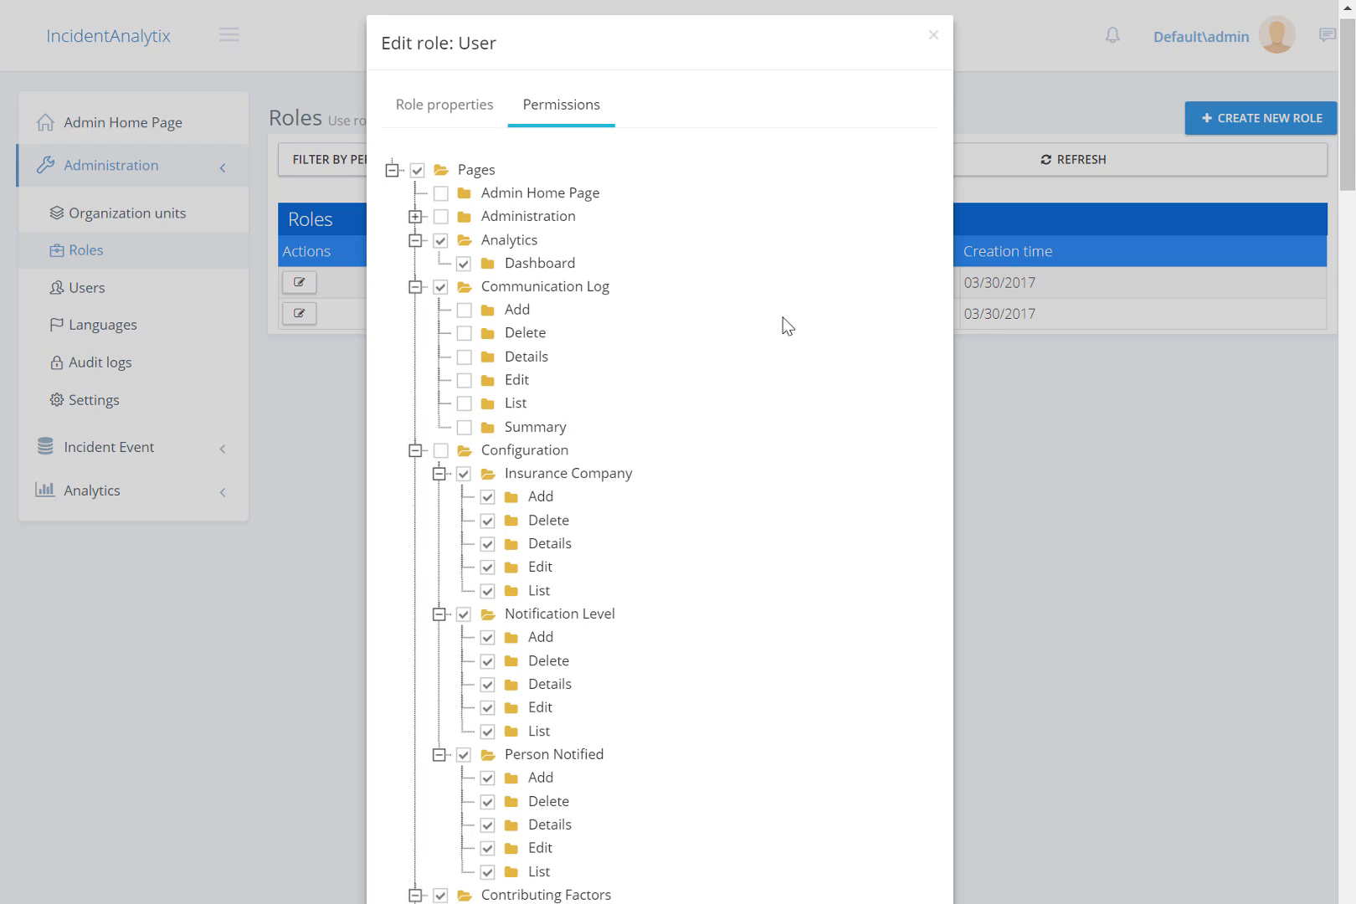
{"action": "scroll", "coordinate": [728, 572], "scroll_direction": "down", "scroll_amount": 20}
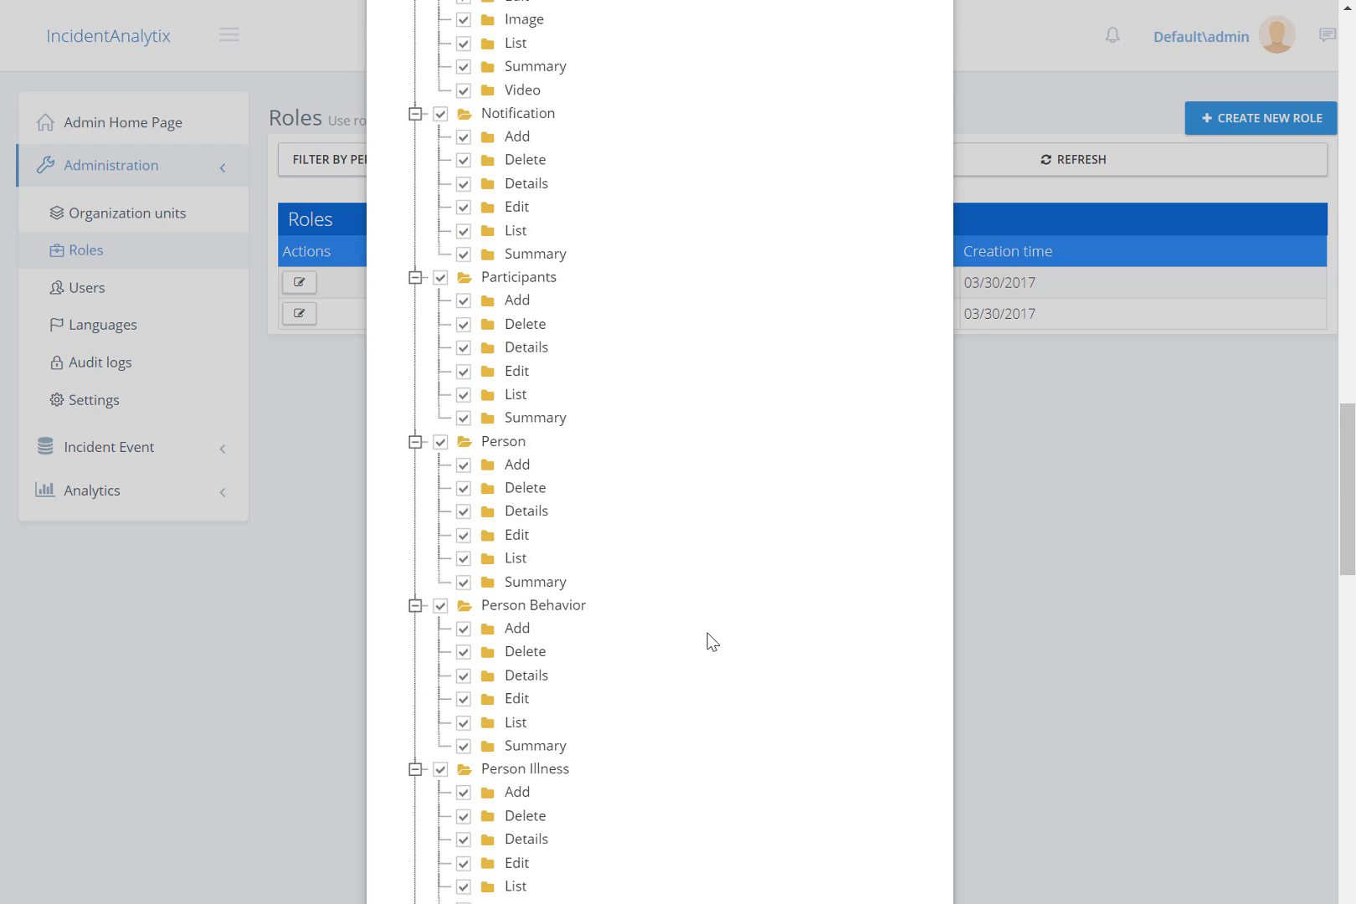
{"action": "scroll", "coordinate": [703, 665], "scroll_direction": "down", "scroll_amount": 8}
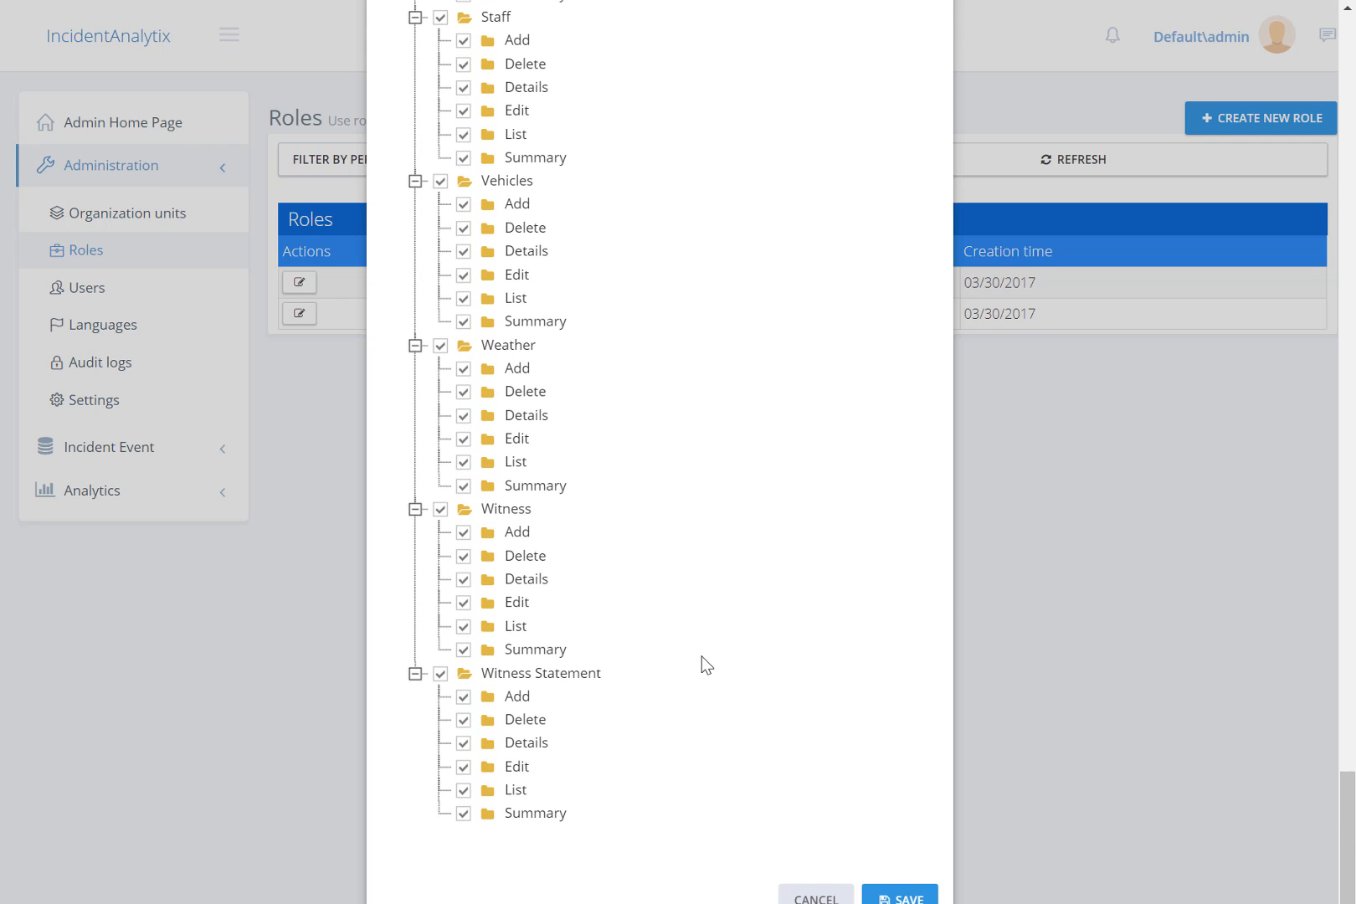
{"action": "left_click", "coordinate": [887, 898]}
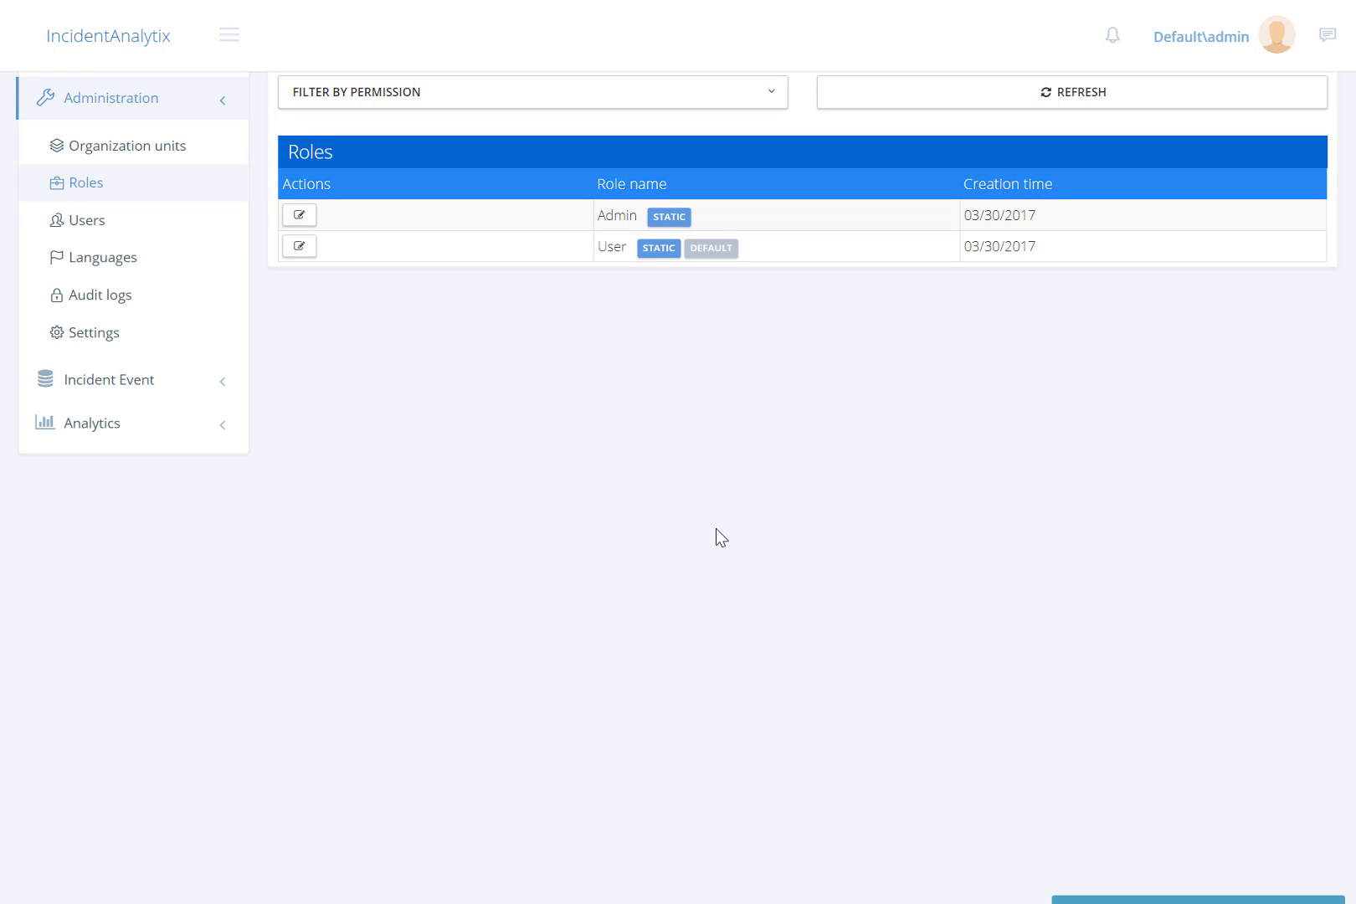
{"action": "scroll", "coordinate": [716, 529], "scroll_direction": "up", "scroll_amount": 1}
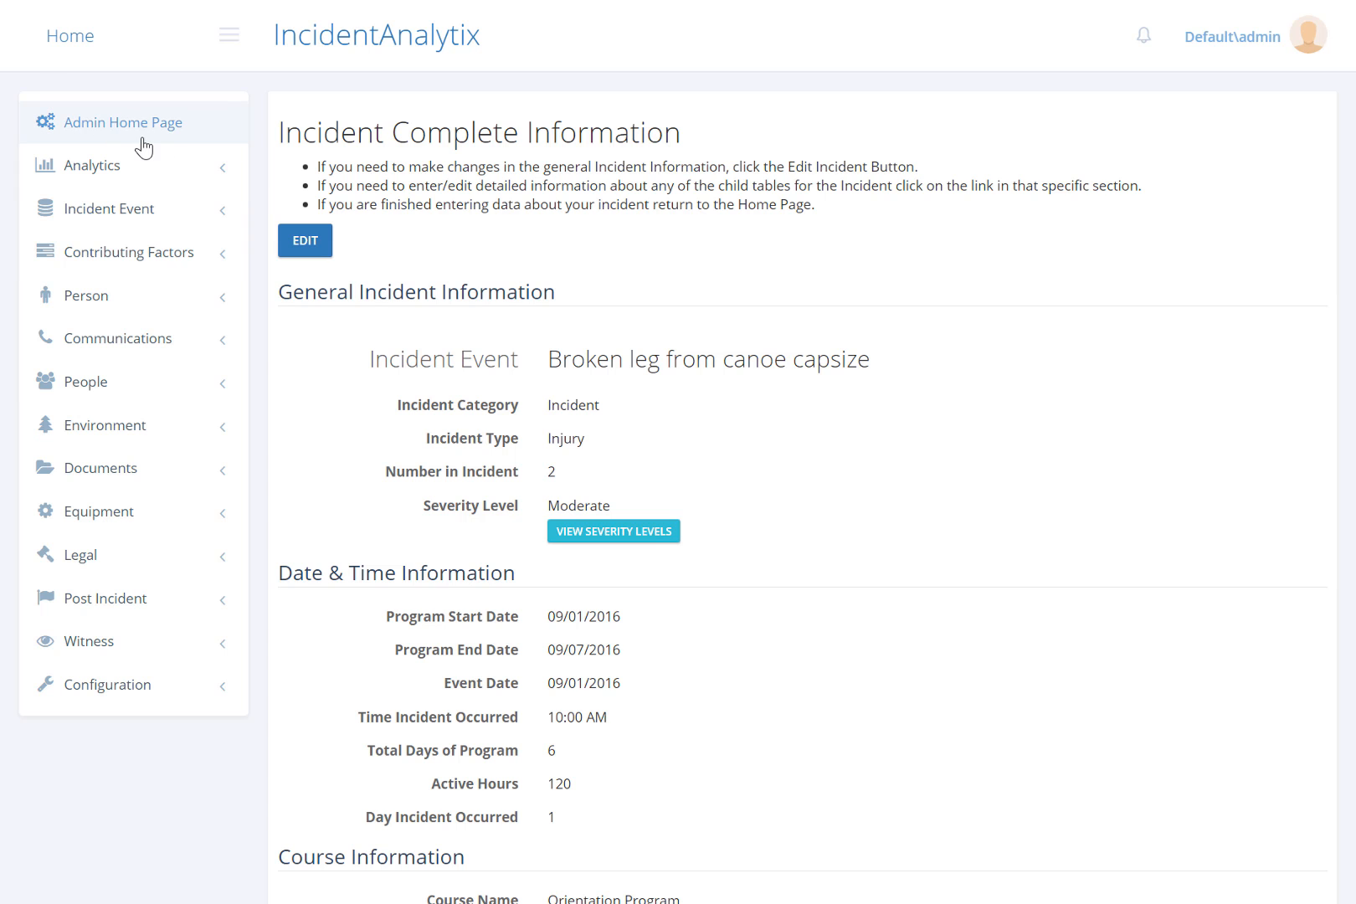
Step: On the administrator's incident page, expand Communications and its Communication Log entry to inspect the available actions
{"action": "left_click", "coordinate": [223, 348]}
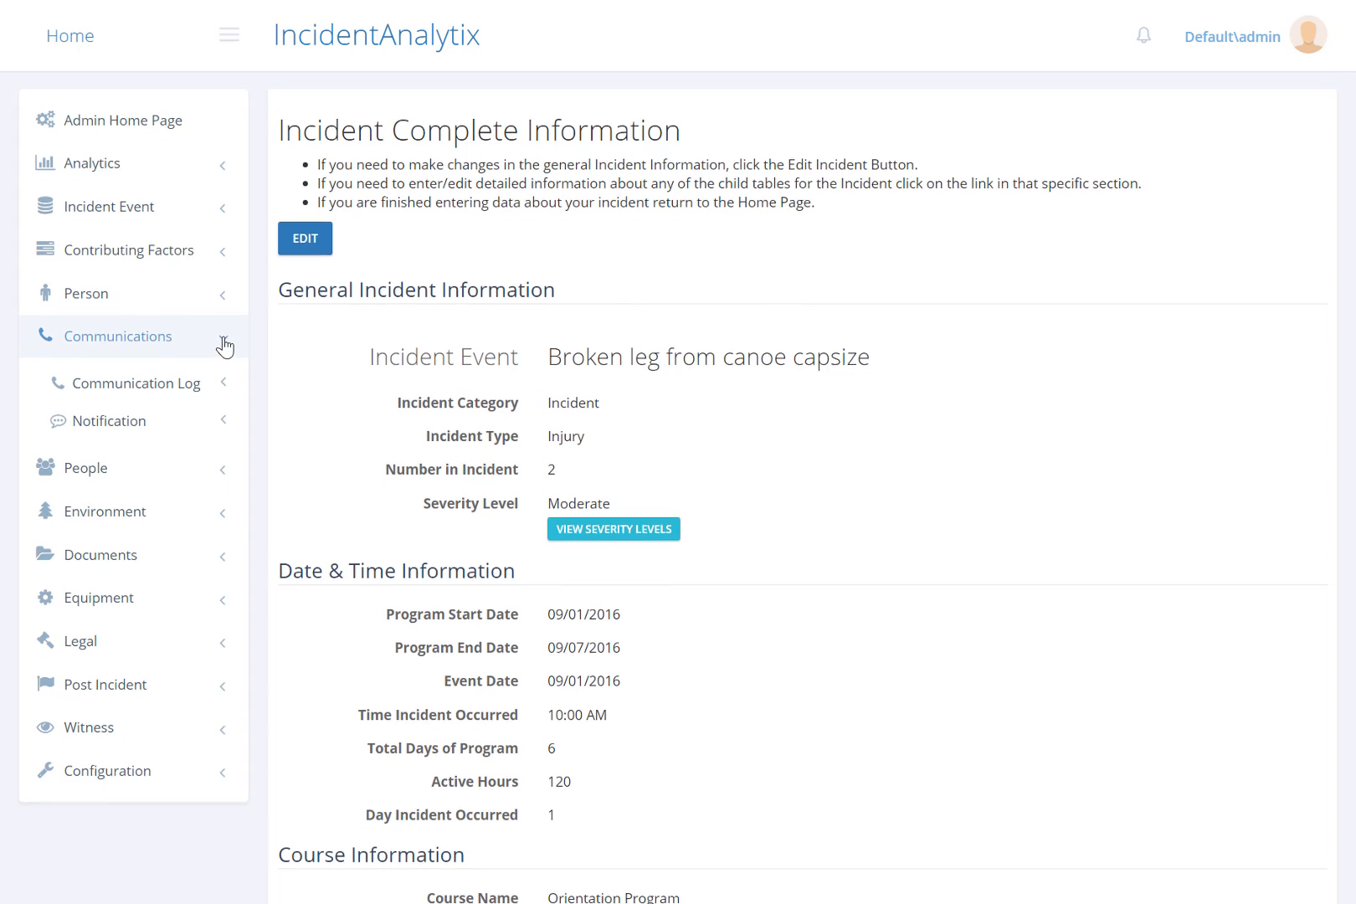
{"action": "scroll", "coordinate": [222, 346], "scroll_direction": "down", "scroll_amount": 1}
{"action": "left_click", "coordinate": [223, 342]}
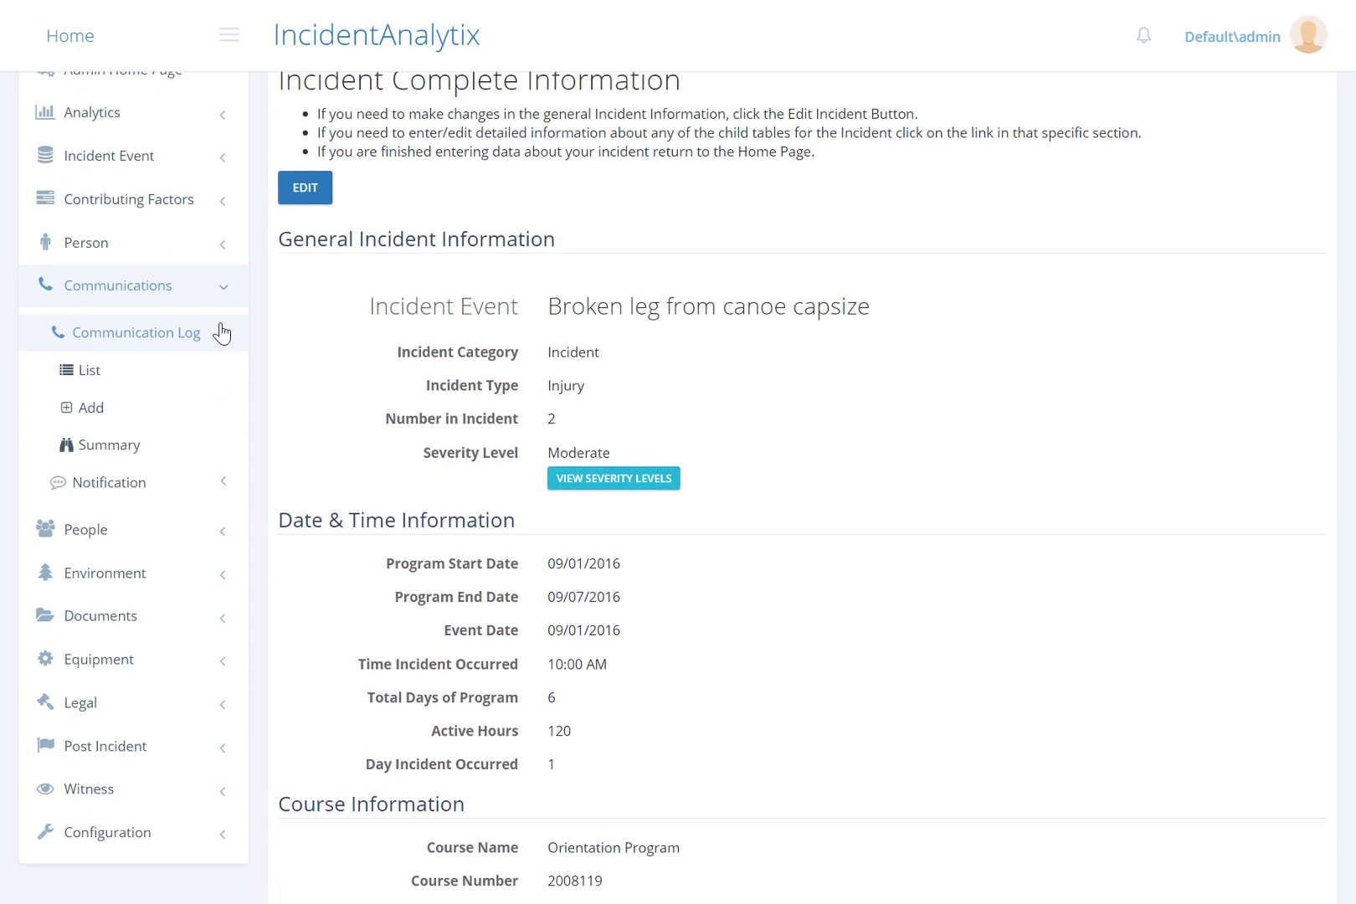
{"action": "scroll", "coordinate": [222, 328], "scroll_direction": "down", "scroll_amount": 1}
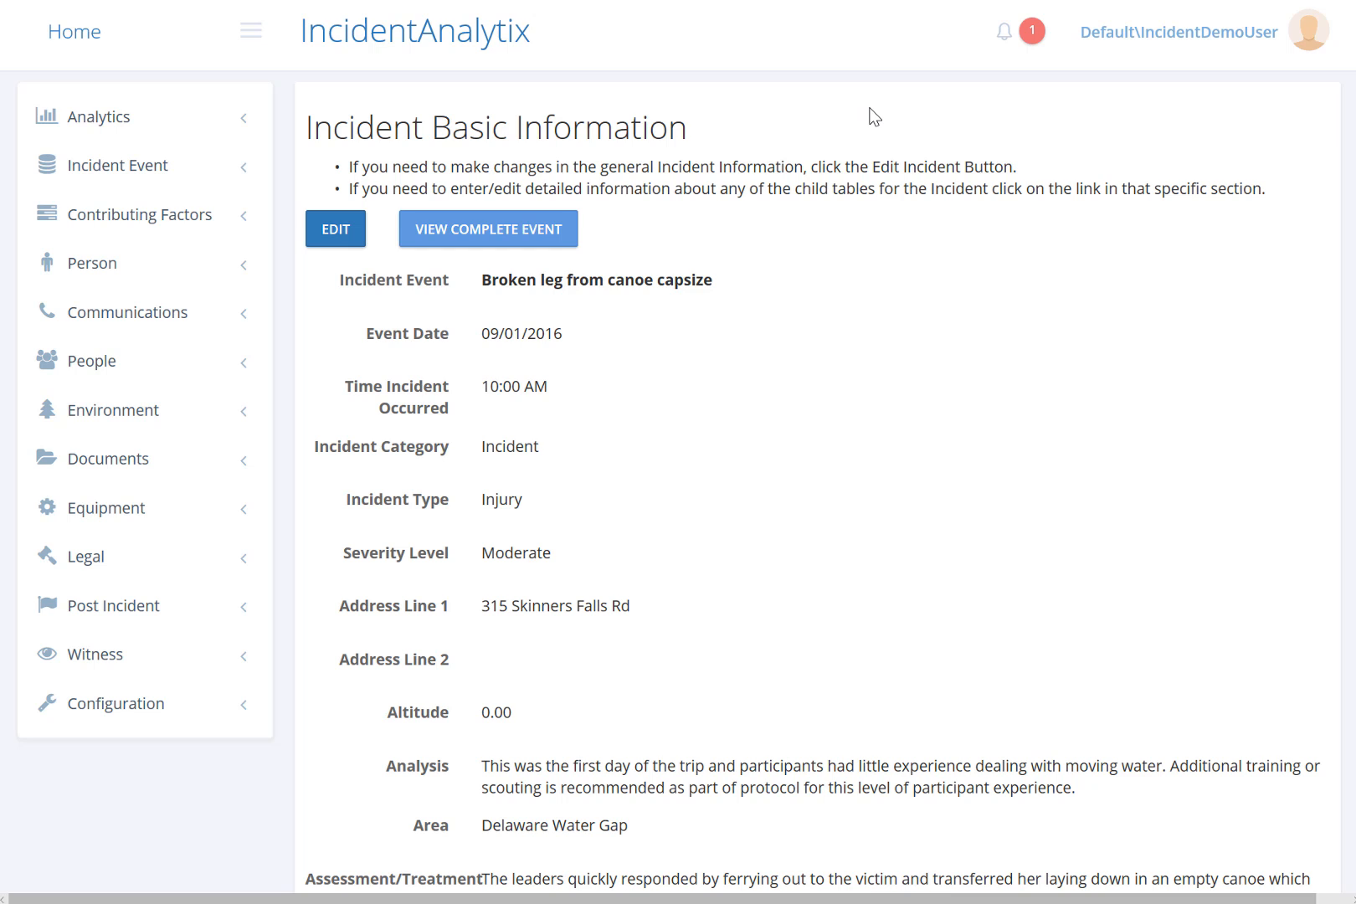
Step: On the demo user's incident page, expand Communications and its Notification entry to check which sections and actions are offered
{"action": "left_click", "coordinate": [246, 319]}
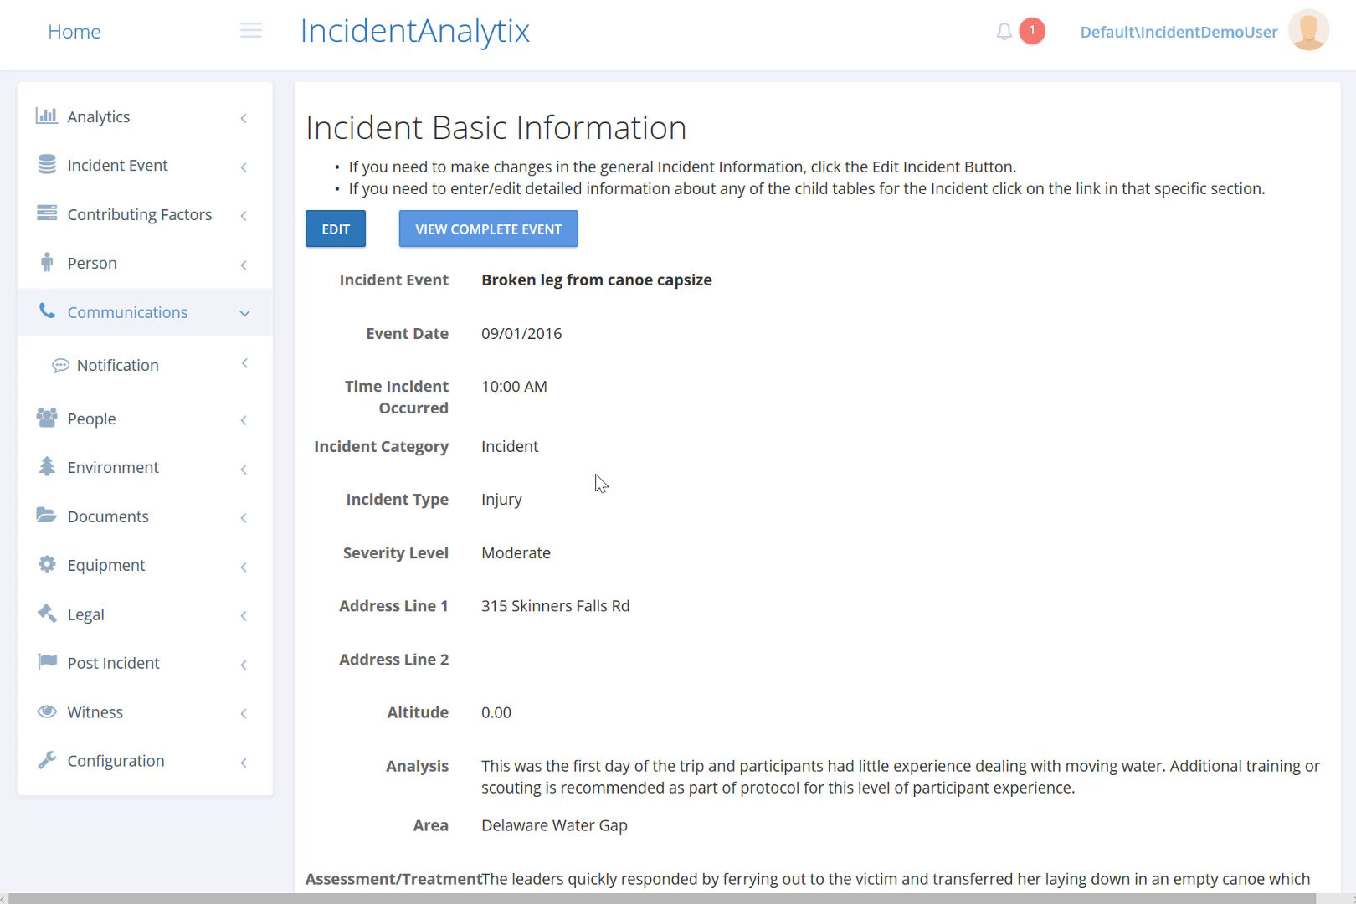
{"action": "left_click", "coordinate": [248, 372]}
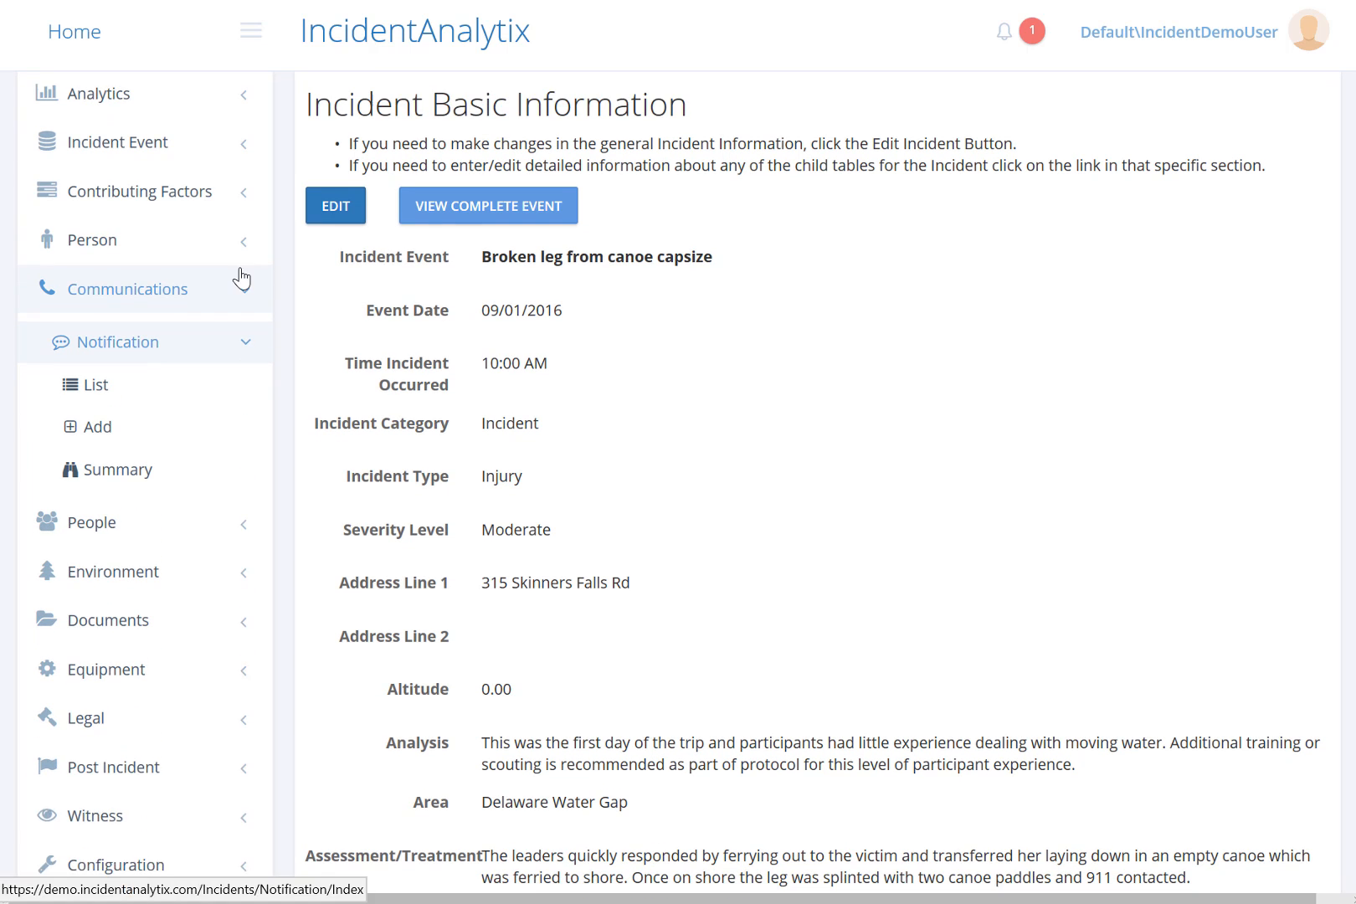
{"action": "scroll", "coordinate": [236, 275], "scroll_direction": "down", "scroll_amount": 1}
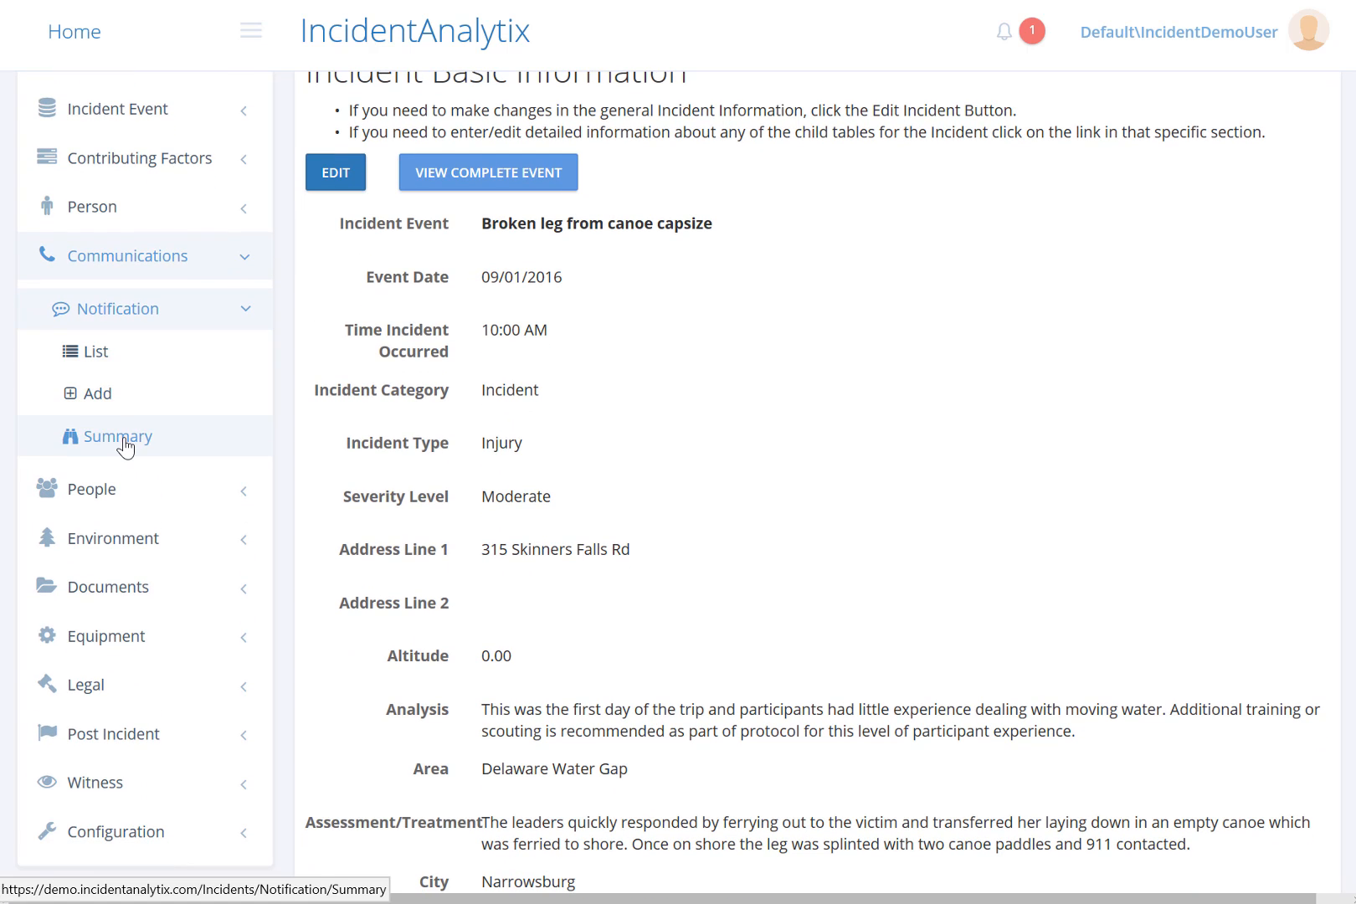